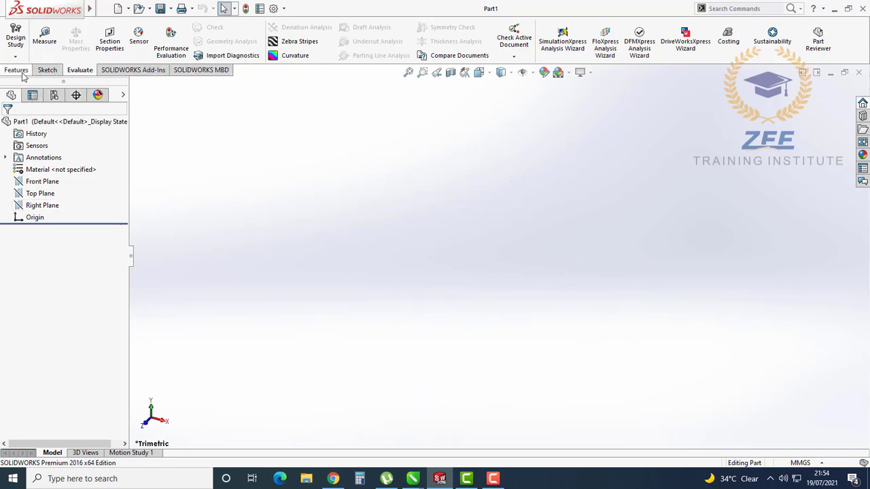
{"action": "left_click", "coordinate": [47, 71]}
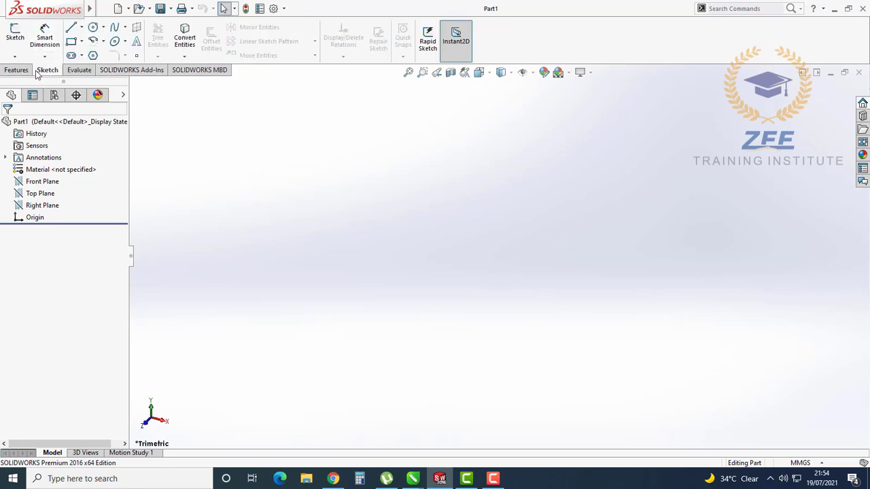
{"action": "left_click", "coordinate": [144, 8]}
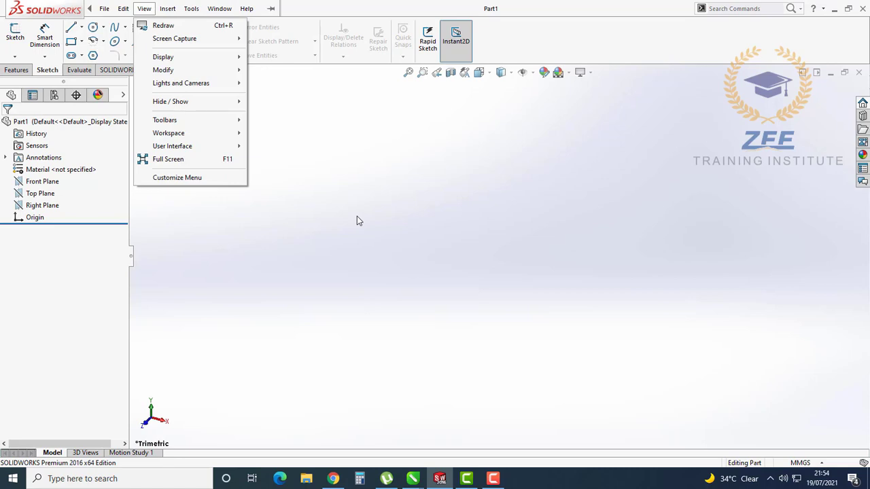
{"action": "left_click", "coordinate": [330, 203]}
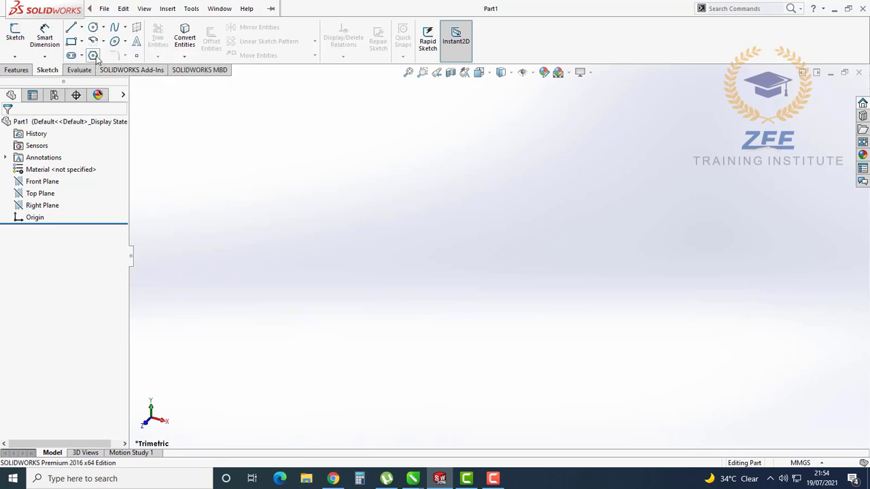
{"action": "key", "text": "alt+e"}
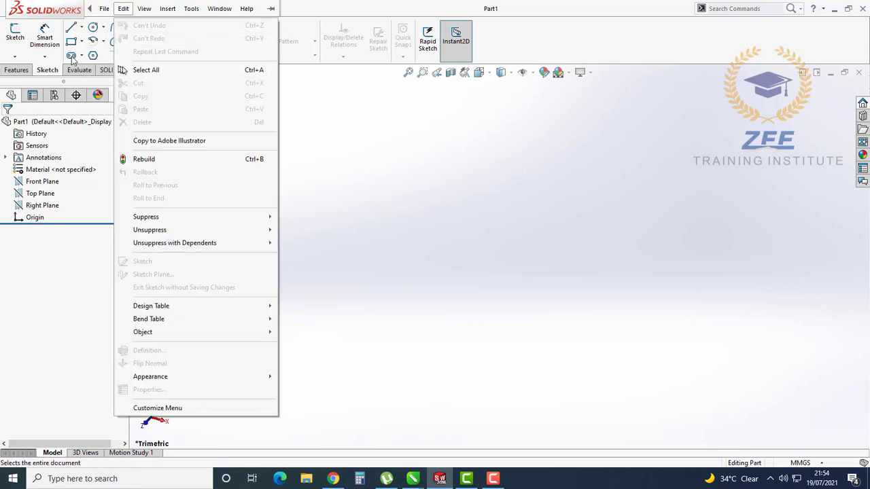
{"action": "left_click", "coordinate": [428, 142]}
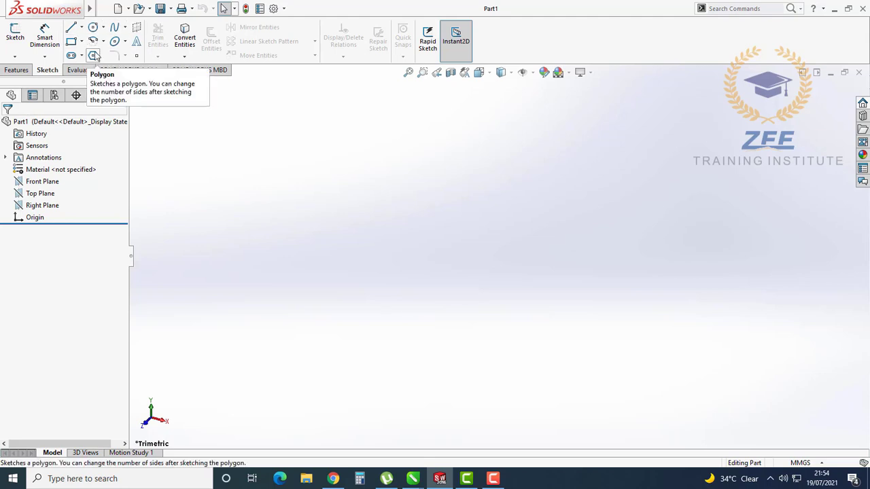
Start a new sketch on the Front Plane.
{"action": "left_click", "coordinate": [55, 181]}
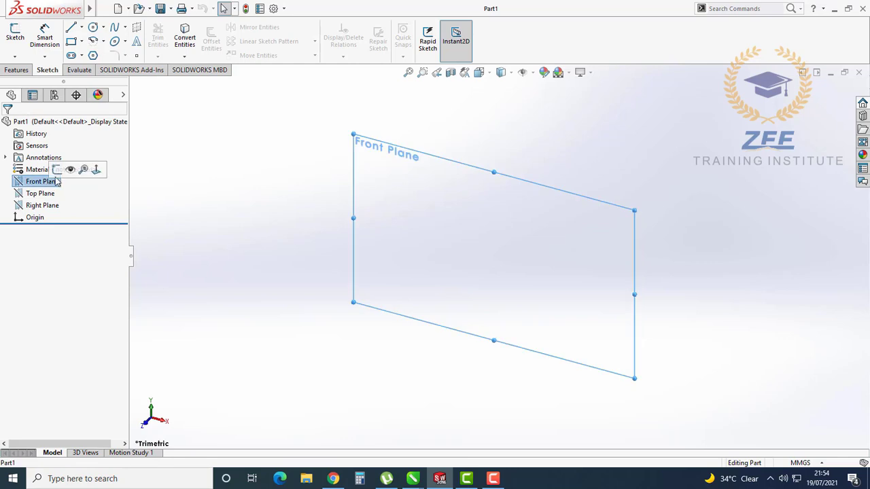
{"action": "left_click", "coordinate": [57, 169]}
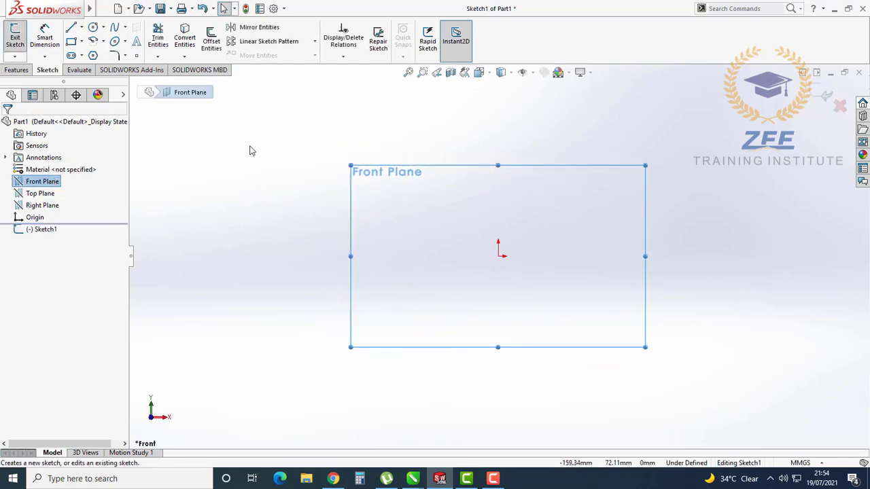
{"action": "left_click", "coordinate": [235, 183]}
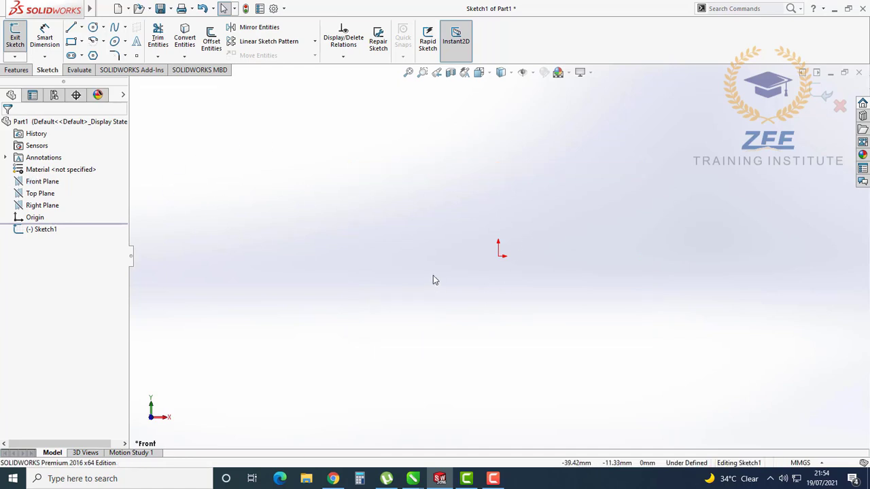
Sketch a horizontal line about 244 mm long, starting at the origin and running in the positive X direction.
{"action": "left_click", "coordinate": [72, 27]}
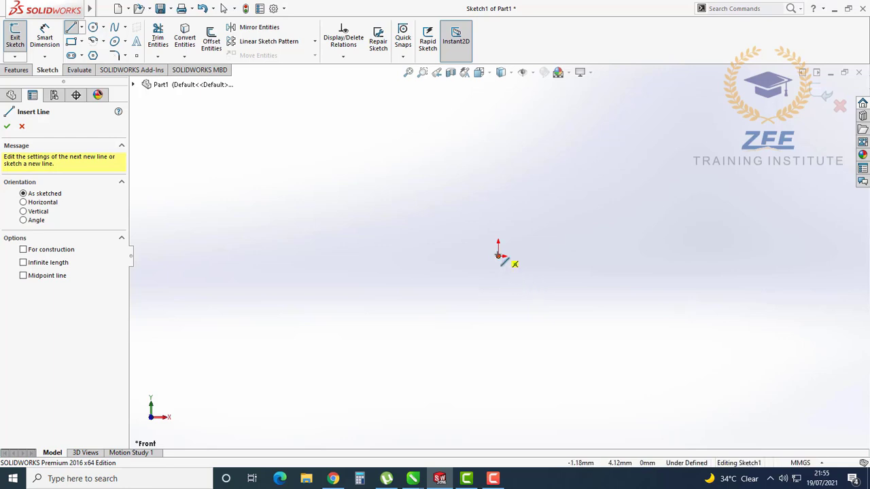
{"action": "left_click", "coordinate": [499, 257]}
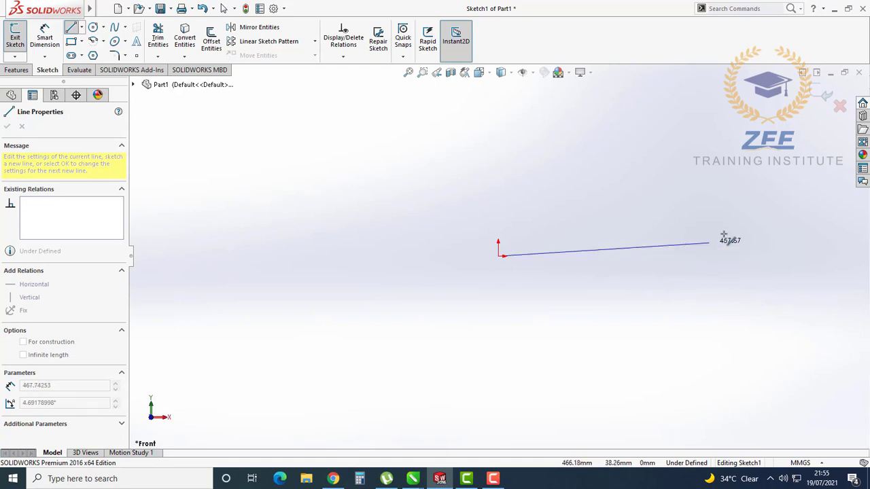
{"action": "scroll", "coordinate": [613, 335], "scroll_direction": "down", "scroll_amount": 2}
{"action": "scroll", "coordinate": [626, 265], "scroll_direction": "up", "scroll_amount": 1}
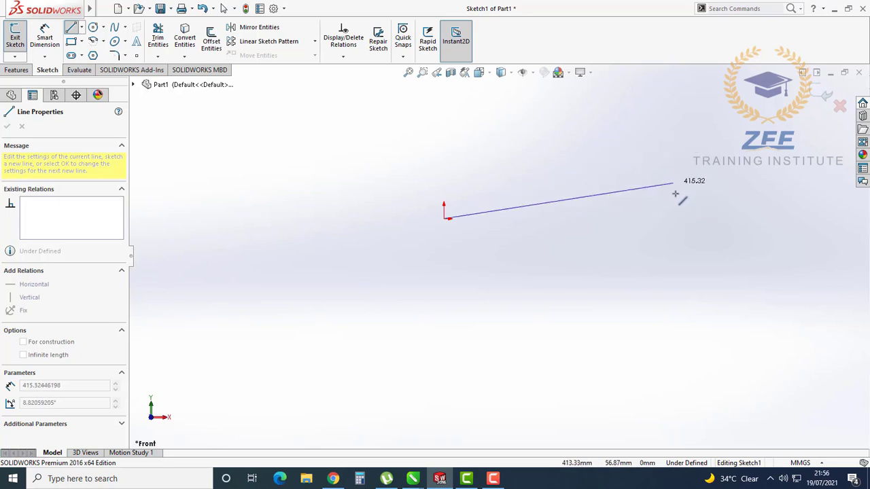
{"action": "scroll", "coordinate": [632, 165], "scroll_direction": "down", "scroll_amount": 2}
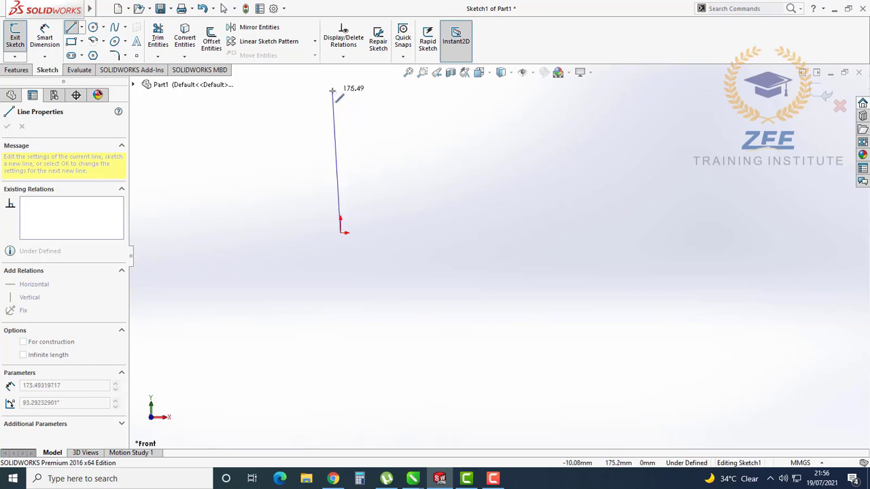
{"action": "scroll", "coordinate": [344, 102], "scroll_direction": "down", "scroll_amount": 2}
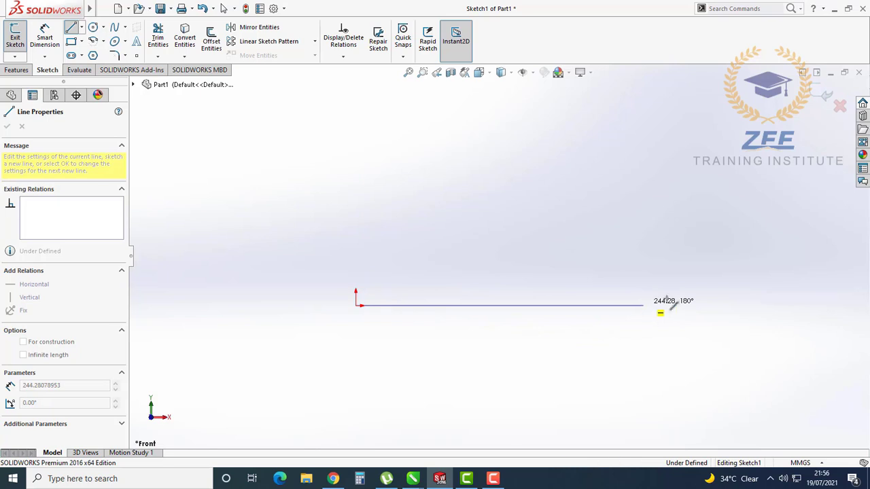
{"action": "left_click", "coordinate": [643, 305]}
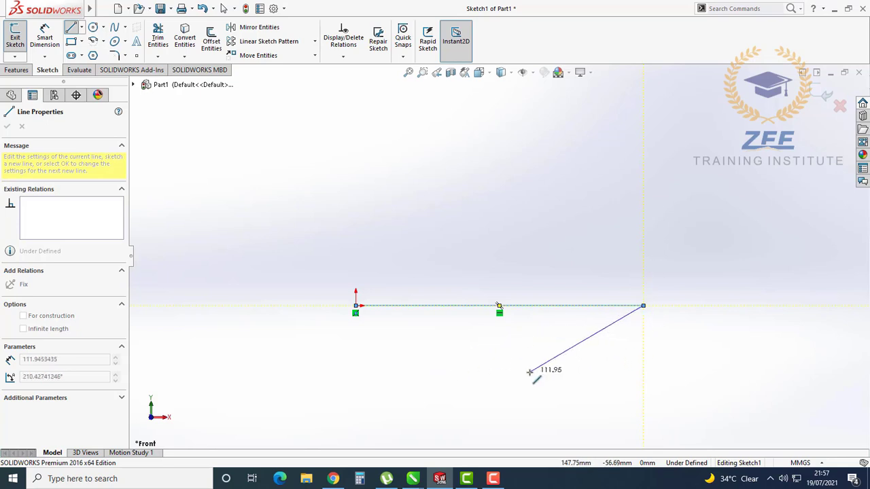
Continue the line chain from the horizontal line's free end with an inclined line rising up and away from the origin.
{"action": "scroll", "coordinate": [530, 372], "scroll_direction": "down", "scroll_amount": 1}
{"action": "scroll", "coordinate": [544, 360], "scroll_direction": "up", "scroll_amount": 2}
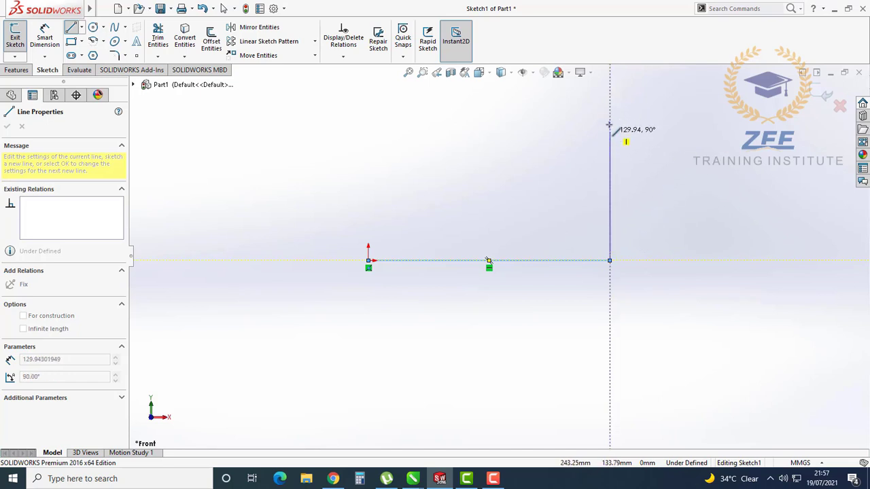
{"action": "scroll", "coordinate": [621, 203], "scroll_direction": "down", "scroll_amount": 2}
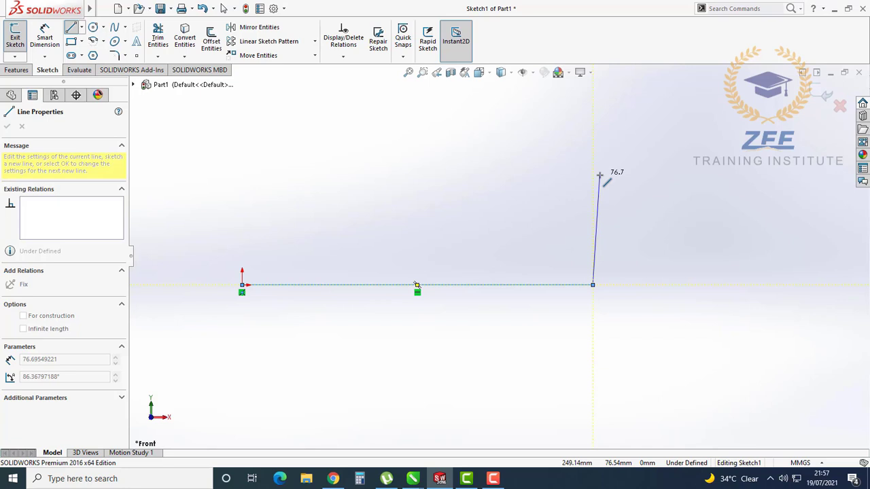
{"action": "scroll", "coordinate": [625, 266], "scroll_direction": "down", "scroll_amount": 3}
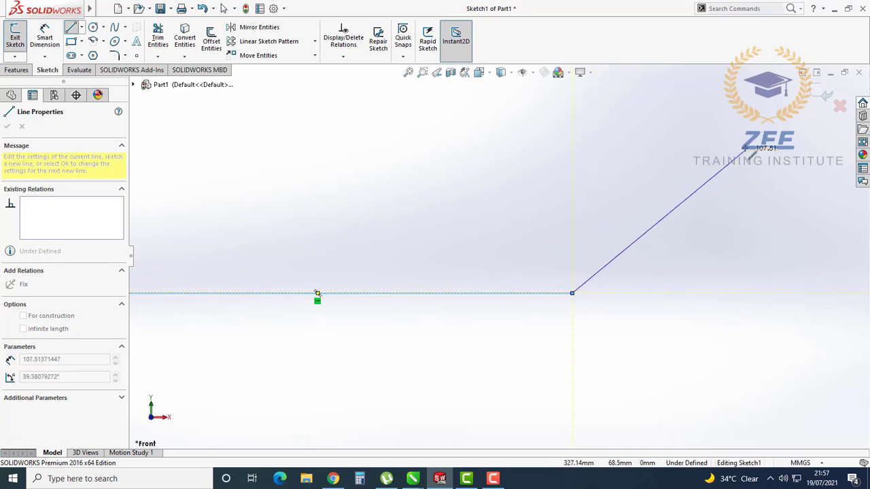
{"action": "scroll", "coordinate": [707, 197], "scroll_direction": "down", "scroll_amount": 2}
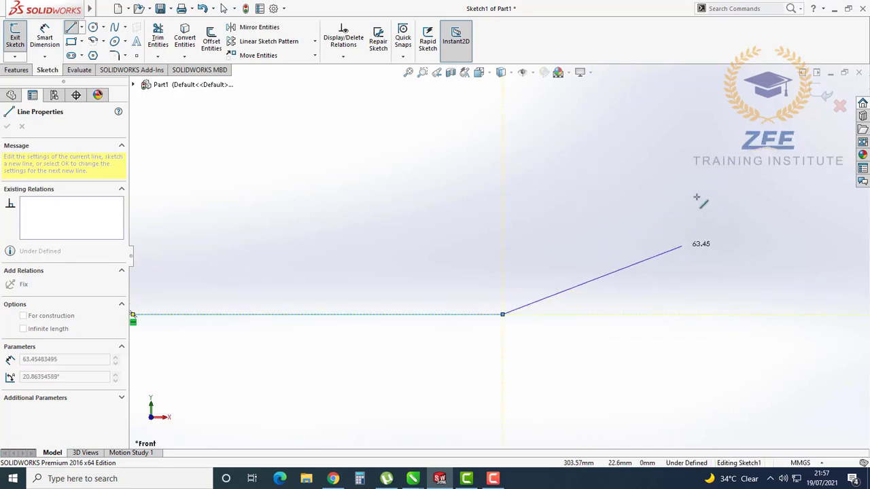
{"action": "left_click", "coordinate": [695, 143]}
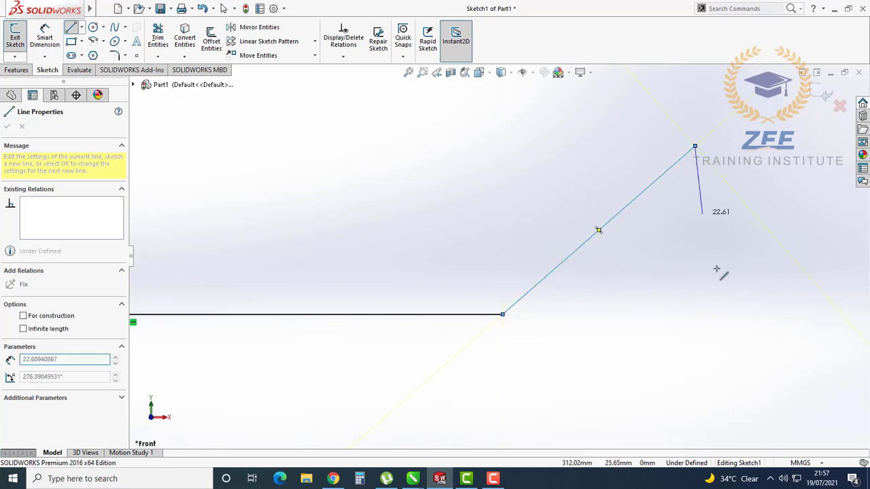
{"action": "scroll", "coordinate": [736, 306], "scroll_direction": "down", "scroll_amount": 2}
{"action": "scroll", "coordinate": [736, 307], "scroll_direction": "up", "scroll_amount": 11}
{"action": "scroll", "coordinate": [505, 157], "scroll_direction": "down", "scroll_amount": 3}
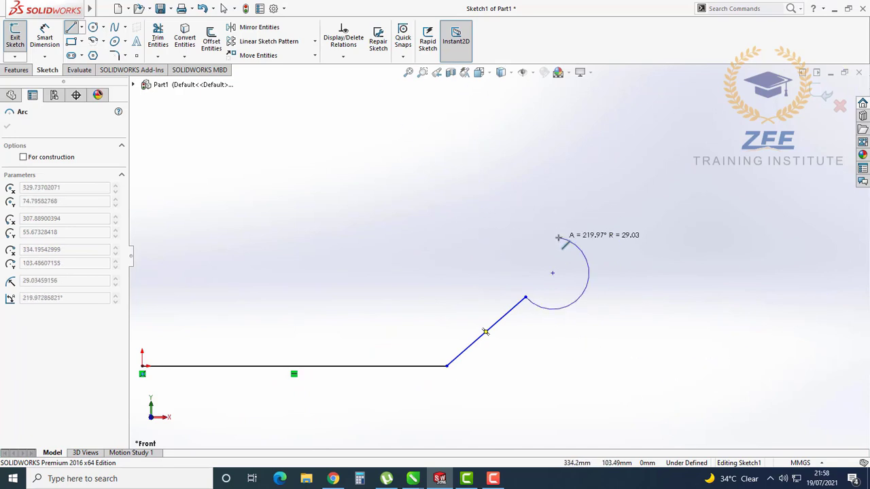
{"action": "key", "text": "Escape"}
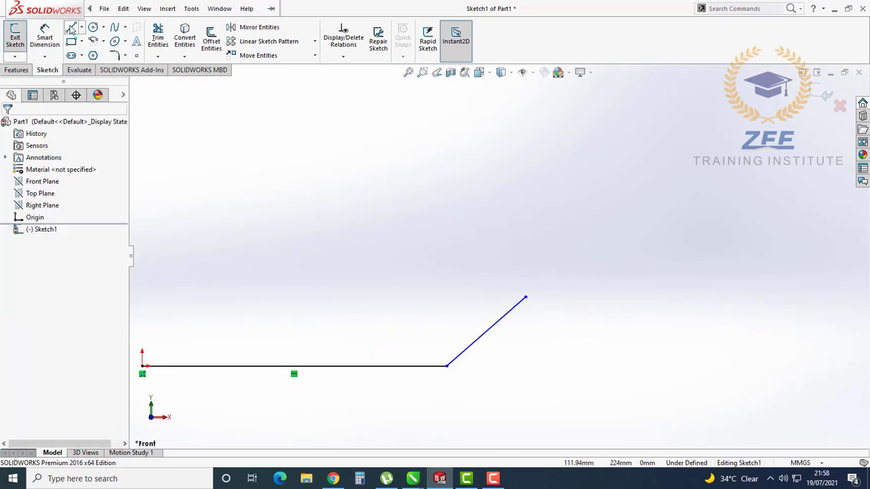
Sketch a line about 90 mm long from the inclined line's upper end, perpendicular to it and rising back toward the origin side.
{"action": "left_click", "coordinate": [71, 29]}
{"action": "left_click", "coordinate": [525, 297]}
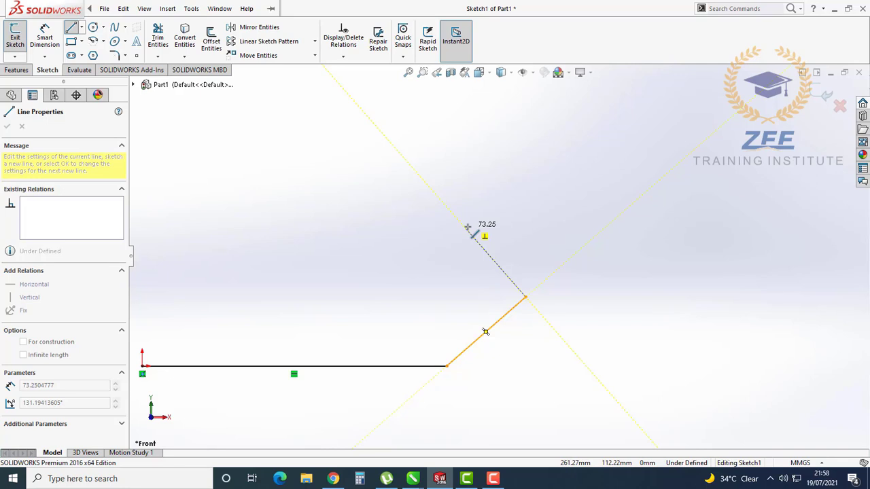
{"action": "scroll", "coordinate": [546, 333], "scroll_direction": "down", "scroll_amount": 2}
{"action": "scroll", "coordinate": [500, 289], "scroll_direction": "up", "scroll_amount": 6}
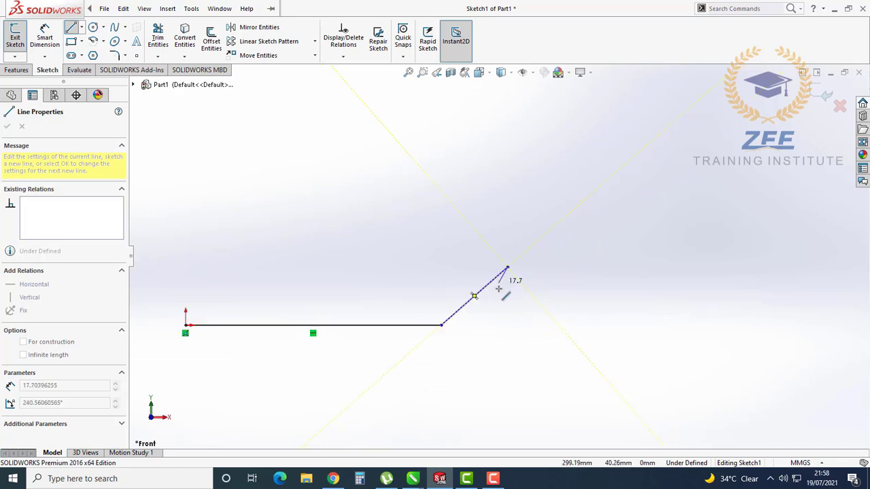
{"action": "scroll", "coordinate": [401, 153], "scroll_direction": "down", "scroll_amount": 2}
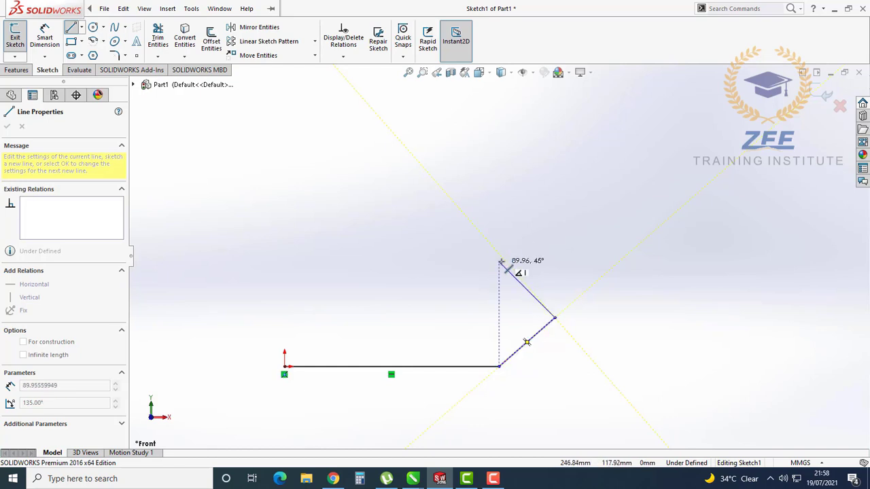
{"action": "left_click", "coordinate": [502, 258]}
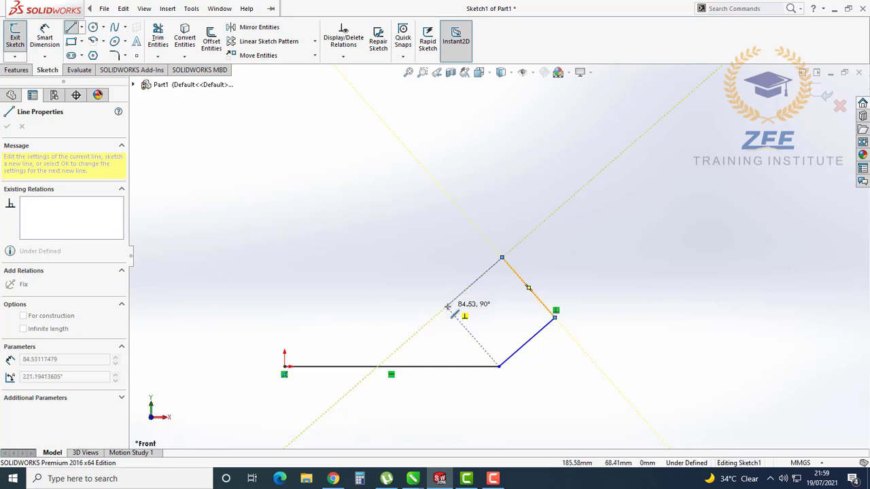
Close the outline with a perpendicular line about 85 mm long, a horizontal line ending above the origin and a vertical line about 68 mm down to it.
{"action": "left_click", "coordinate": [445, 306]}
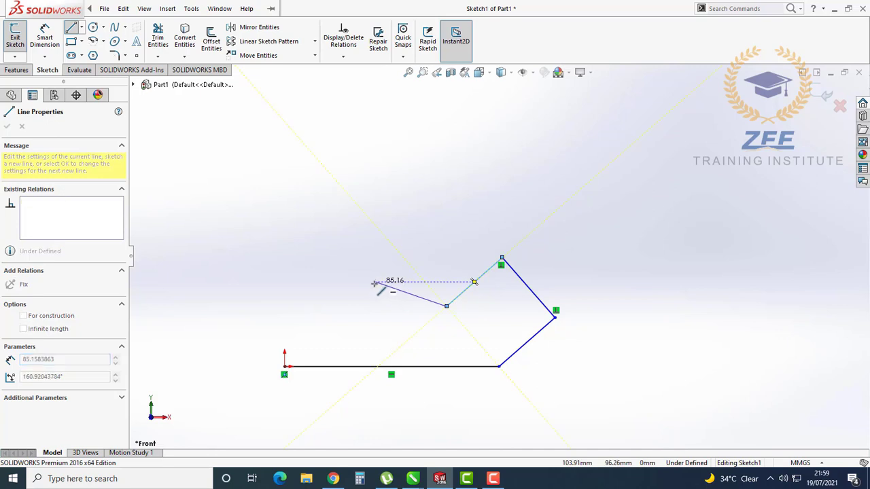
{"action": "left_click", "coordinate": [284, 306]}
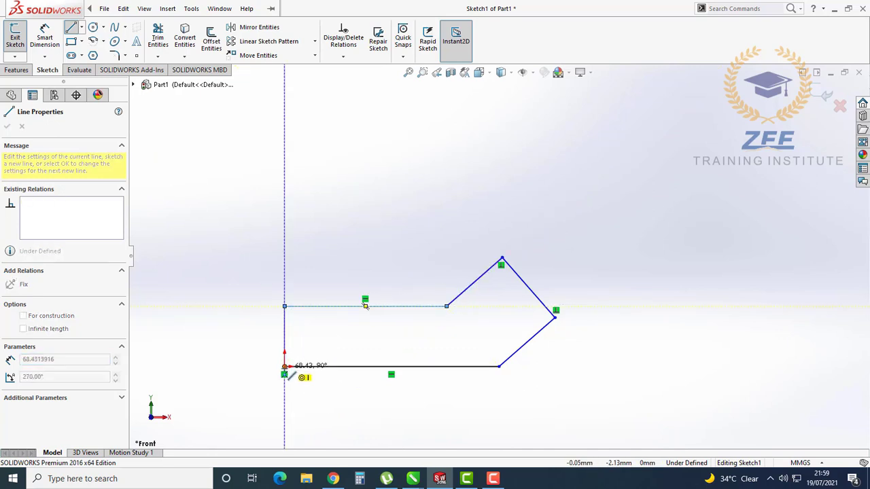
{"action": "left_click", "coordinate": [284, 367]}
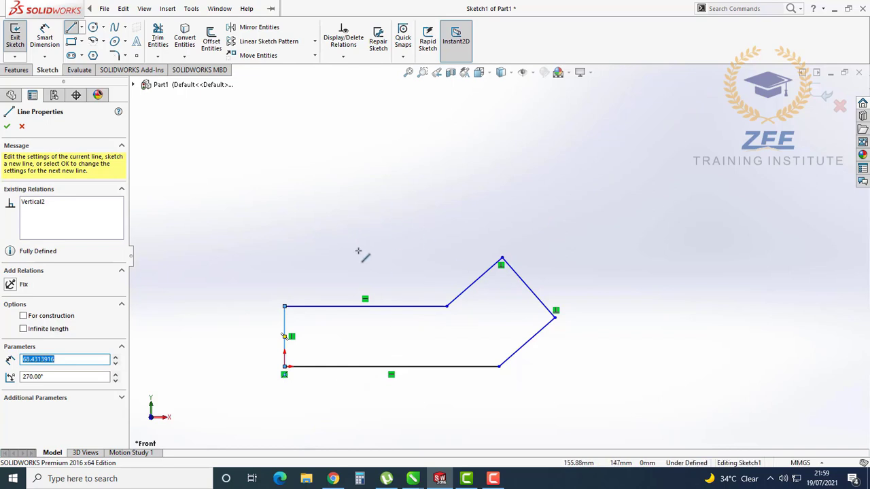
{"action": "left_click", "coordinate": [7, 127]}
{"action": "scroll", "coordinate": [477, 262], "scroll_direction": "down", "scroll_amount": 1}
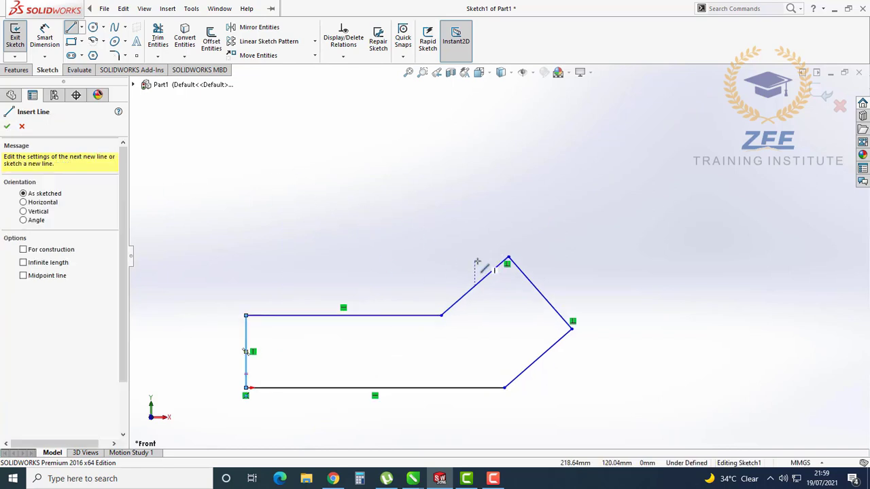
{"action": "key", "text": "Escape"}
Reshape the profile by moving the inner corner to about X 157, Y 108 mm and the outermost corner to about X 387, Y 102 mm.
{"action": "scroll", "coordinate": [477, 264], "scroll_direction": "up", "scroll_amount": 3}
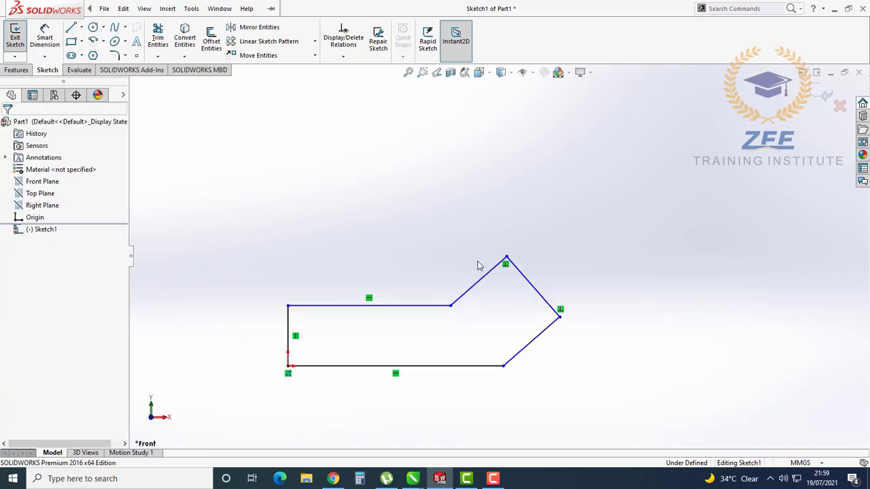
{"action": "scroll", "coordinate": [446, 266], "scroll_direction": "down", "scroll_amount": 1}
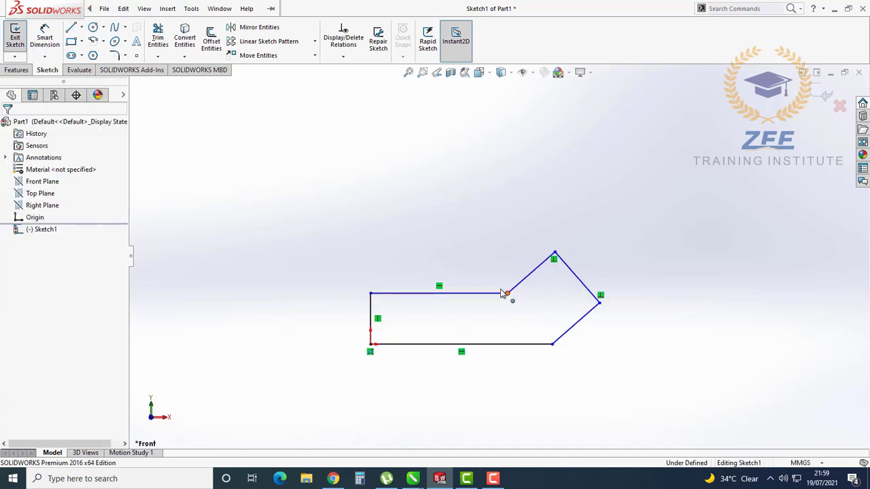
{"action": "mouse_move", "coordinate": [503, 293]}
{"action": "left_mouse_down"}
{"action": "mouse_move", "coordinate": [470, 285]}
{"action": "mouse_move", "coordinate": [487, 264]}
{"action": "left_mouse_up"}
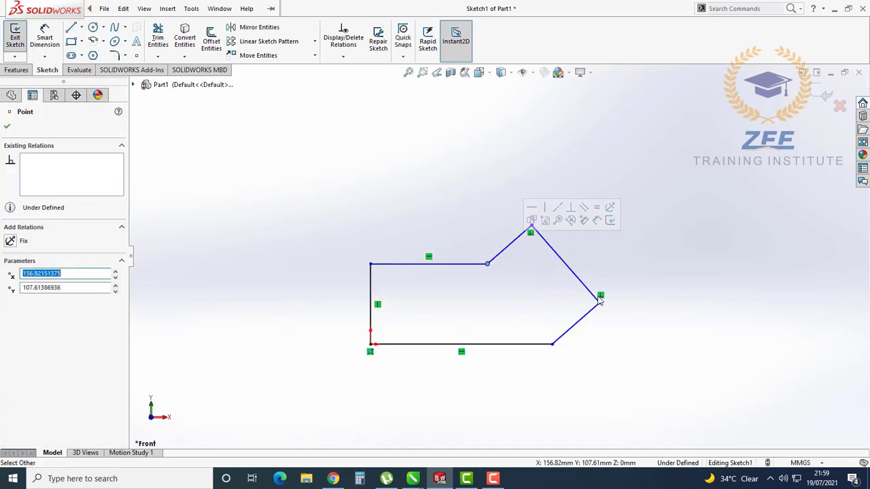
{"action": "left_click_drag", "start_coordinate": [599, 306], "coordinate": [658, 258]}
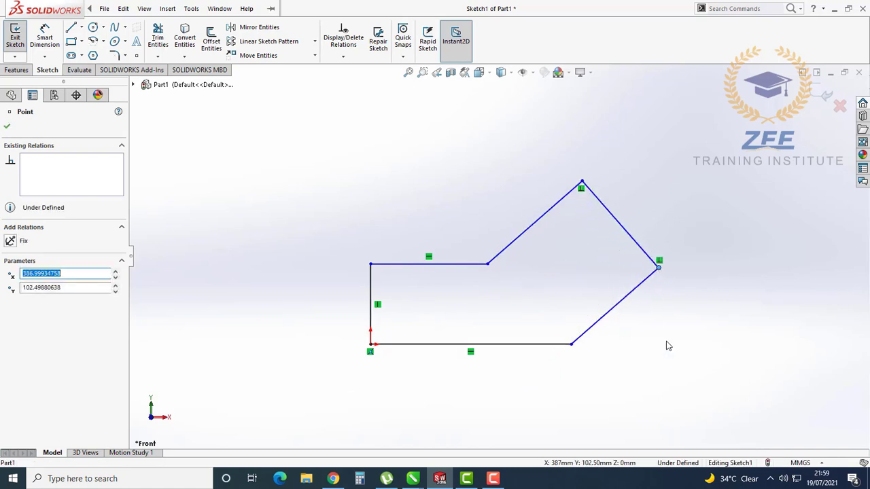
{"action": "left_click", "coordinate": [663, 347]}
{"action": "scroll", "coordinate": [532, 238], "scroll_direction": "down", "scroll_amount": 1}
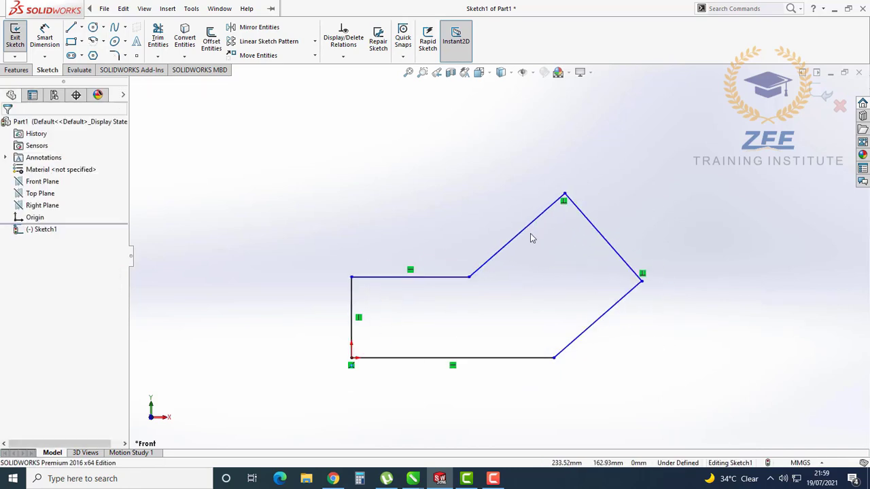
{"action": "scroll", "coordinate": [544, 289], "scroll_direction": "down", "scroll_amount": 1}
{"action": "scroll", "coordinate": [546, 305], "scroll_direction": "up", "scroll_amount": 1}
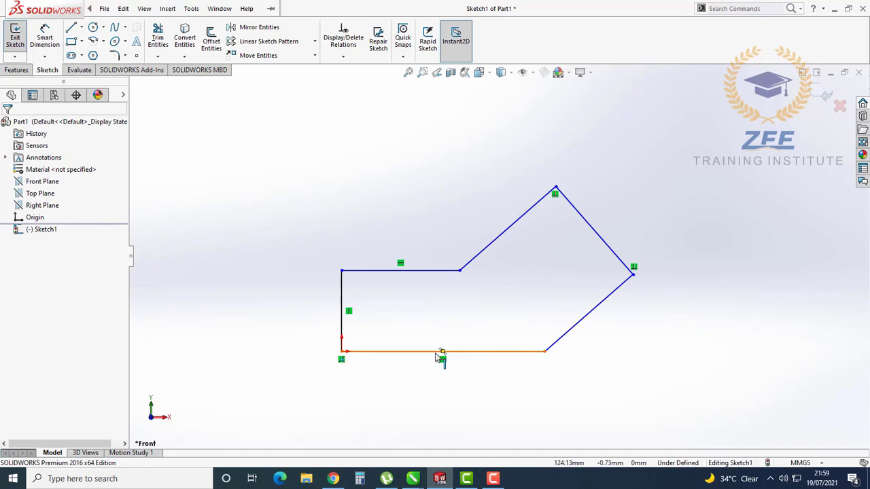
Move the profile's inner corner up to about X 171, Y 160 mm.
{"action": "scroll", "coordinate": [632, 273], "scroll_direction": "down", "scroll_amount": 1}
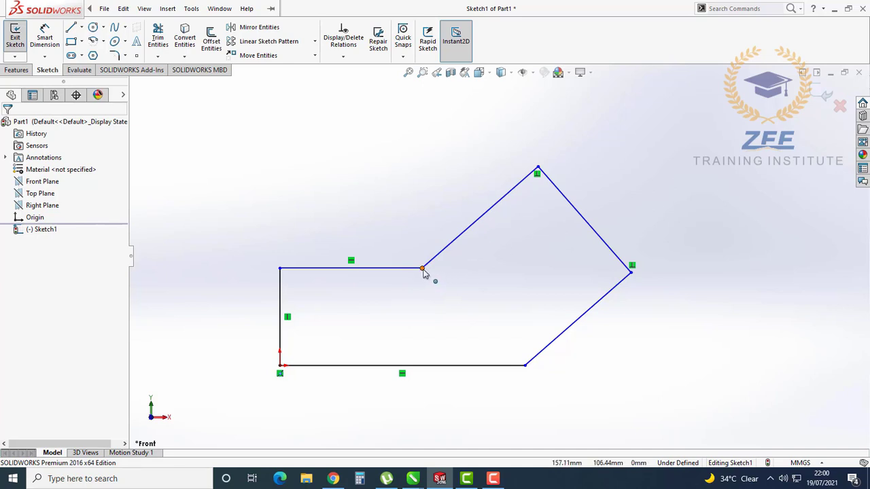
{"action": "mouse_move", "coordinate": [423, 269]}
{"action": "left_mouse_down"}
{"action": "mouse_move", "coordinate": [438, 265]}
{"action": "mouse_move", "coordinate": [453, 234]}
{"action": "left_mouse_up"}
{"action": "mouse_move", "coordinate": [456, 213]}
{"action": "left_mouse_down"}
{"action": "mouse_move", "coordinate": [419, 257]}
{"action": "mouse_move", "coordinate": [410, 285]}
{"action": "mouse_move", "coordinate": [438, 220]}
{"action": "mouse_move", "coordinate": [426, 278]}
{"action": "mouse_move", "coordinate": [439, 249]}
{"action": "mouse_move", "coordinate": [427, 239]}
{"action": "mouse_move", "coordinate": [413, 293]}
{"action": "mouse_move", "coordinate": [448, 235]}
{"action": "mouse_move", "coordinate": [442, 258]}
{"action": "mouse_move", "coordinate": [388, 274]}
{"action": "mouse_move", "coordinate": [464, 271]}
{"action": "mouse_move", "coordinate": [403, 204]}
{"action": "mouse_move", "coordinate": [435, 220]}
{"action": "left_mouse_up"}
{"action": "left_click", "coordinate": [446, 267]}
{"action": "left_click", "coordinate": [411, 294]}
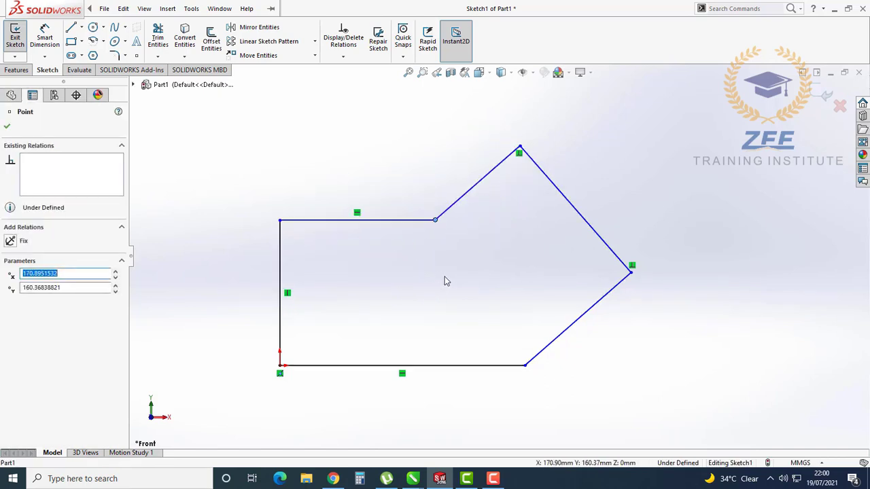
{"action": "left_click", "coordinate": [398, 261]}
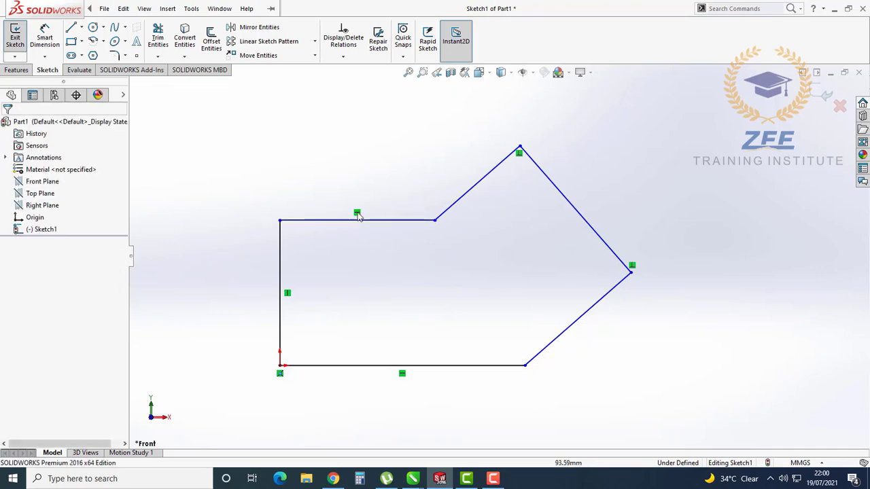
Move the inner corner to about X 157, Y 159 mm and delete the upper line's horizontal relation.
{"action": "mouse_move", "coordinate": [435, 220]}
{"action": "left_mouse_down"}
{"action": "mouse_move", "coordinate": [428, 263]}
{"action": "mouse_move", "coordinate": [422, 221]}
{"action": "left_mouse_up"}
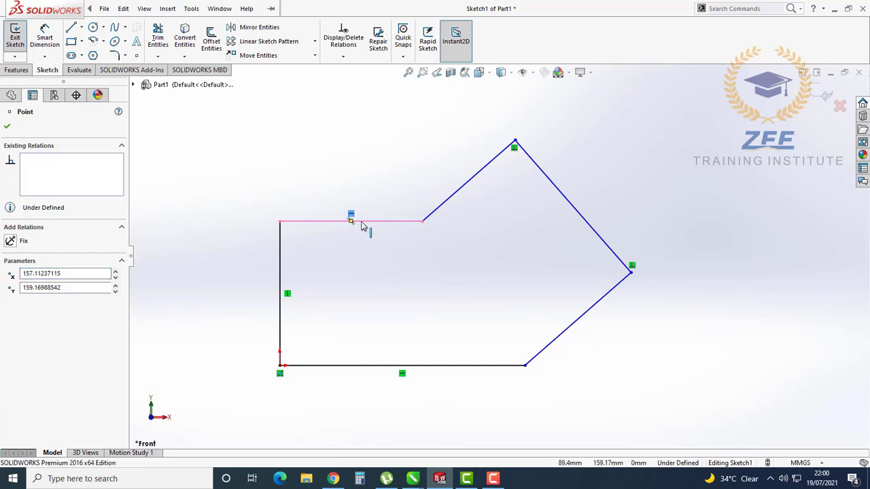
{"action": "key", "text": "Delete"}
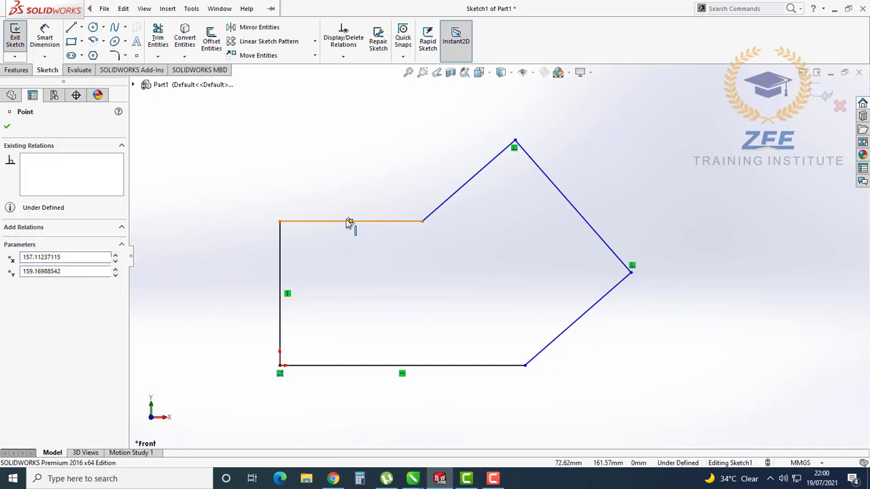
{"action": "scroll", "coordinate": [412, 284], "scroll_direction": "down", "scroll_amount": 1}
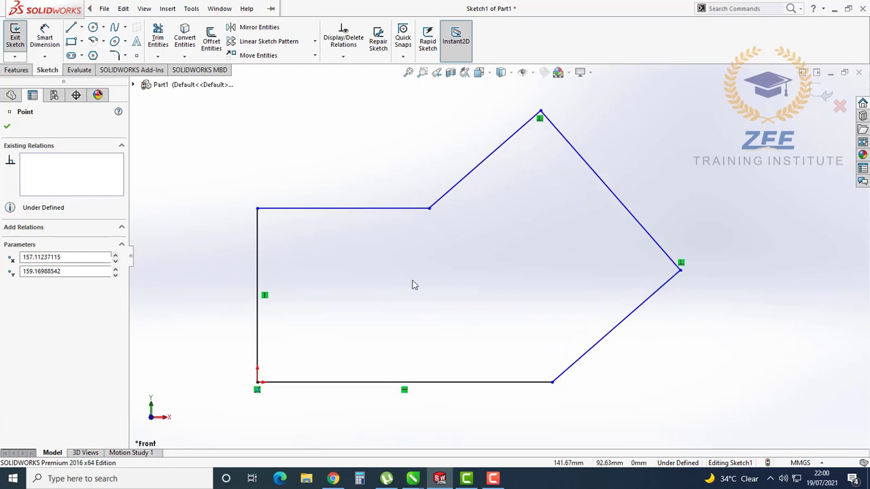
{"action": "scroll", "coordinate": [413, 280], "scroll_direction": "up", "scroll_amount": 2}
{"action": "scroll", "coordinate": [363, 205], "scroll_direction": "down", "scroll_amount": 1}
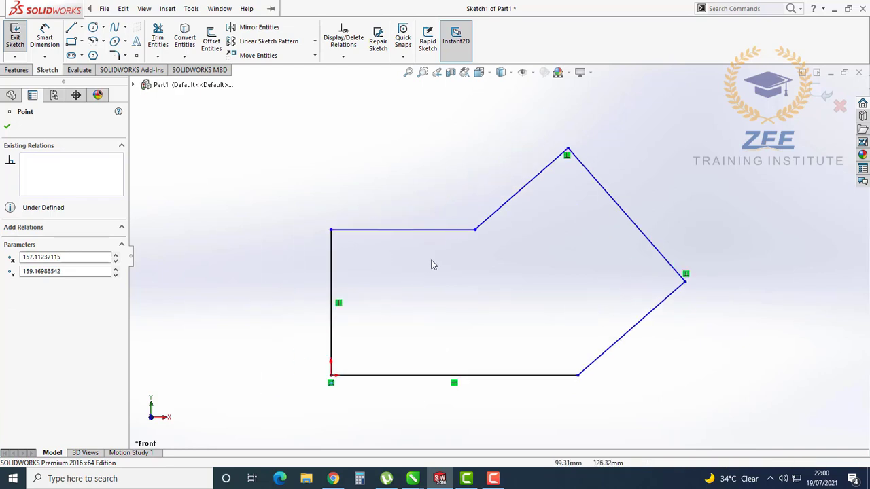
Move the inner corner outward to about X 170 mm and raise it so the upper line slopes, about 163 mm long.
{"action": "mouse_move", "coordinate": [476, 230]}
{"action": "left_mouse_down"}
{"action": "mouse_move", "coordinate": [468, 185]}
{"action": "mouse_move", "coordinate": [486, 243]}
{"action": "mouse_move", "coordinate": [460, 184]}
{"action": "mouse_move", "coordinate": [500, 230]}
{"action": "mouse_move", "coordinate": [490, 238]}
{"action": "mouse_move", "coordinate": [466, 189]}
{"action": "mouse_move", "coordinate": [517, 244]}
{"action": "mouse_move", "coordinate": [466, 208]}
{"action": "mouse_move", "coordinate": [462, 189]}
{"action": "mouse_move", "coordinate": [486, 256]}
{"action": "mouse_move", "coordinate": [462, 187]}
{"action": "mouse_move", "coordinate": [488, 248]}
{"action": "mouse_move", "coordinate": [476, 197]}
{"action": "mouse_move", "coordinate": [487, 237]}
{"action": "mouse_move", "coordinate": [482, 201]}
{"action": "mouse_move", "coordinate": [490, 231]}
{"action": "mouse_move", "coordinate": [492, 221]}
{"action": "mouse_move", "coordinate": [476, 184]}
{"action": "mouse_move", "coordinate": [504, 248]}
{"action": "mouse_move", "coordinate": [476, 203]}
{"action": "mouse_move", "coordinate": [486, 236]}
{"action": "mouse_move", "coordinate": [478, 193]}
{"action": "mouse_move", "coordinate": [487, 230]}
{"action": "left_mouse_up"}
{"action": "left_click", "coordinate": [494, 248]}
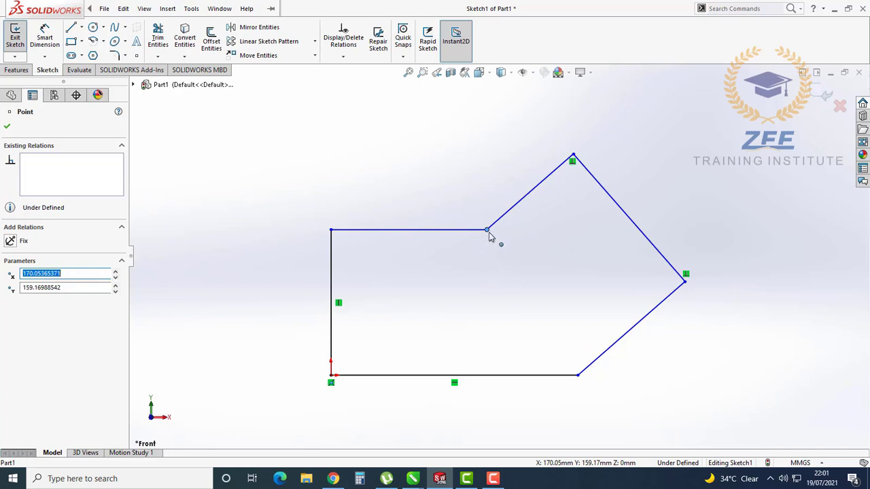
{"action": "left_click", "coordinate": [494, 257]}
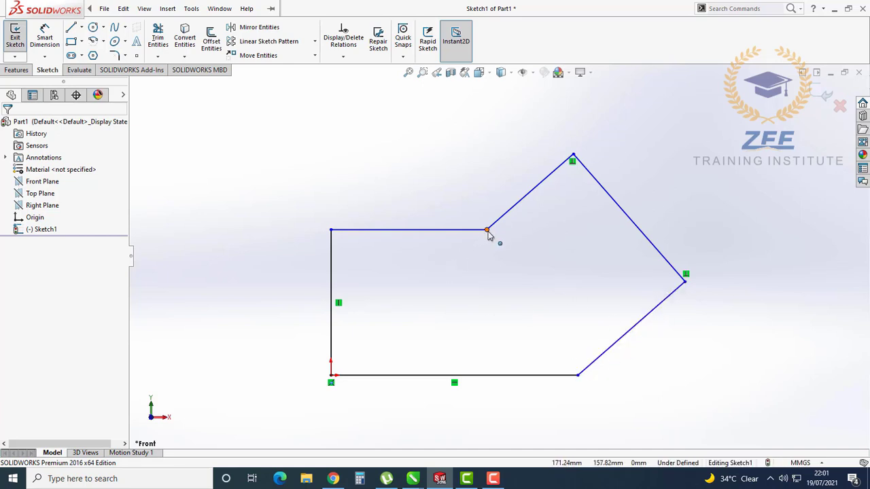
{"action": "left_click_drag", "start_coordinate": [487, 230], "coordinate": [479, 213]}
{"action": "left_click", "coordinate": [495, 269]}
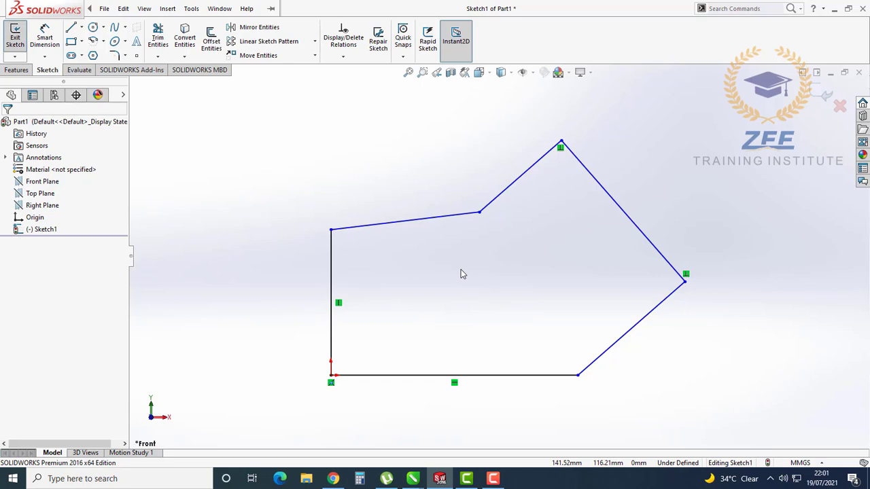
Add a Horizontal relation to the sloped upper line.
{"action": "left_click", "coordinate": [452, 218]}
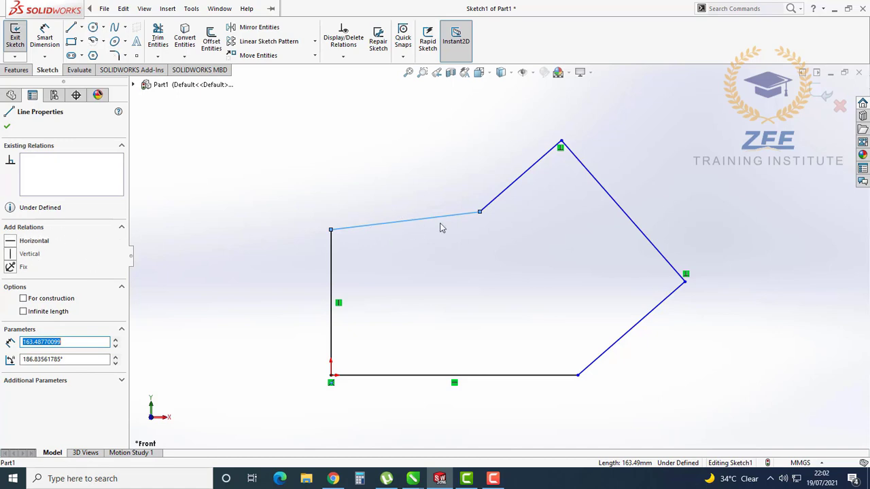
{"action": "left_click", "coordinate": [39, 246]}
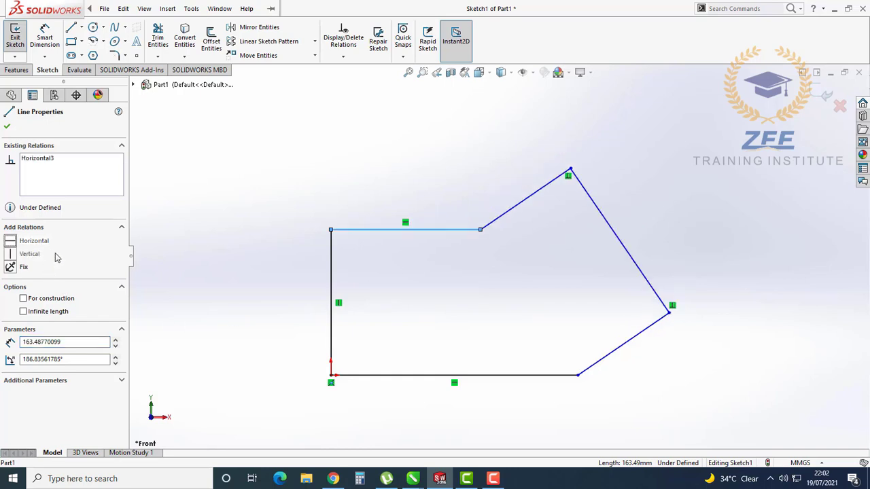
{"action": "left_click", "coordinate": [478, 307]}
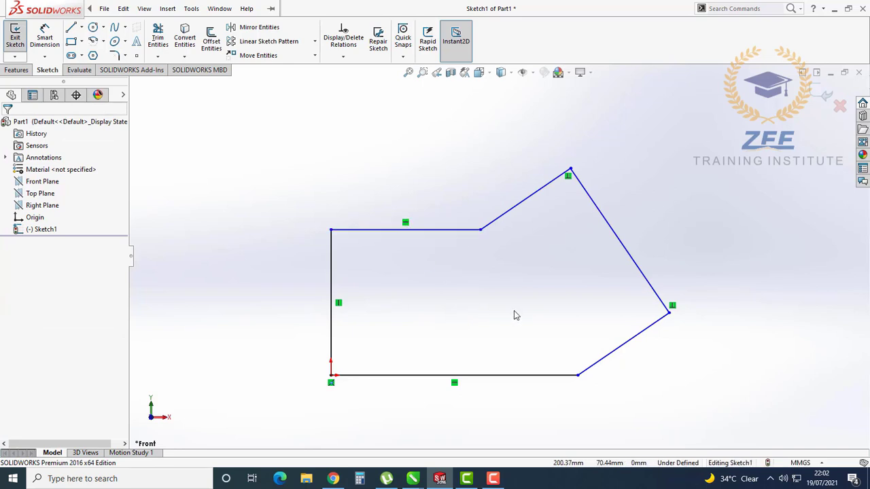
Lower the inner corner, delete the upper line's horizontal relation and raise the corner so the line slopes, about 144 mm long.
{"action": "left_click_drag", "start_coordinate": [481, 230], "coordinate": [475, 248]}
{"action": "left_click", "coordinate": [458, 306]}
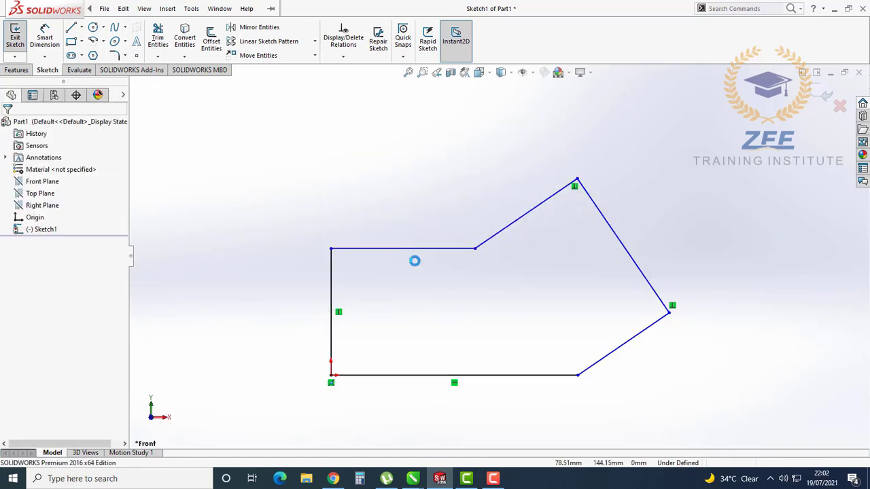
{"action": "left_click", "coordinate": [443, 250]}
{"action": "left_click_drag", "start_coordinate": [476, 248], "coordinate": [461, 229]}
{"action": "left_click", "coordinate": [466, 269]}
Try a Vertical relation on the sloped upper line and undo it.
{"action": "left_click", "coordinate": [425, 237]}
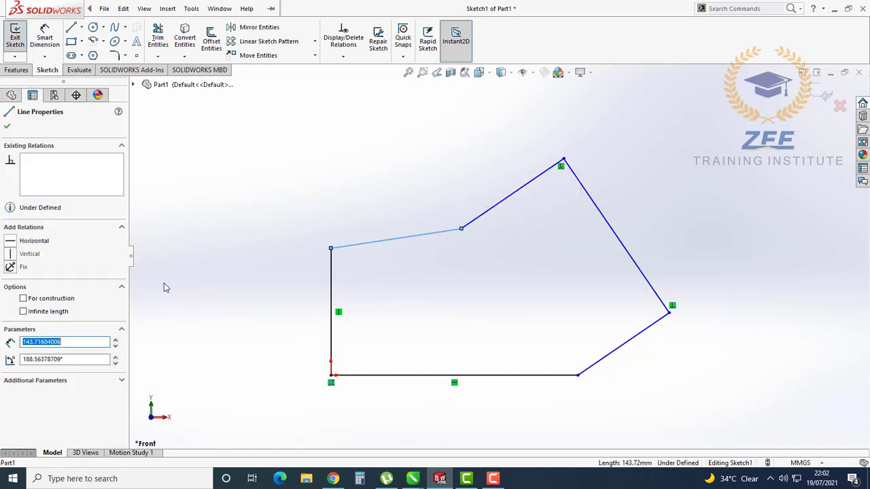
{"action": "left_click", "coordinate": [14, 254]}
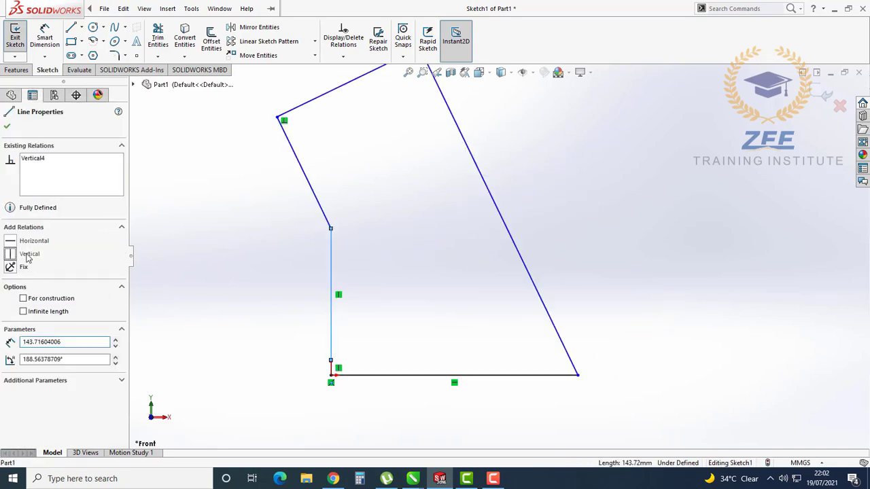
{"action": "left_click", "coordinate": [396, 269]}
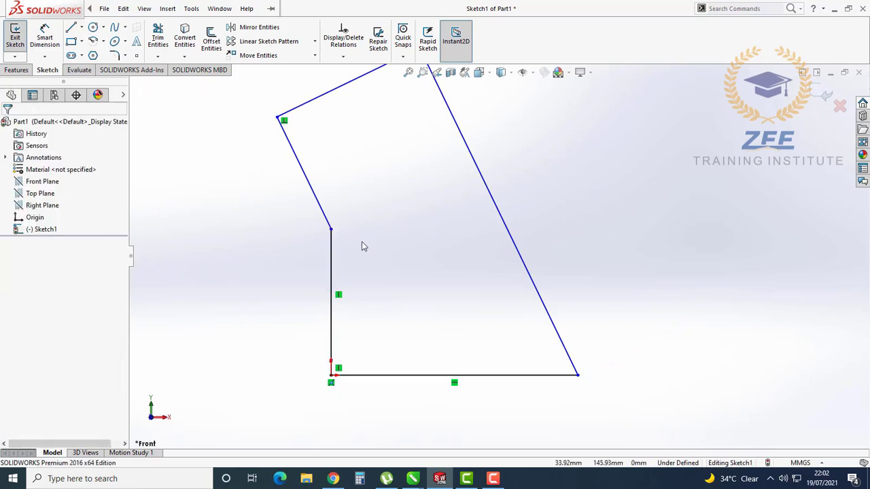
{"action": "key", "text": "ctrl+z"}
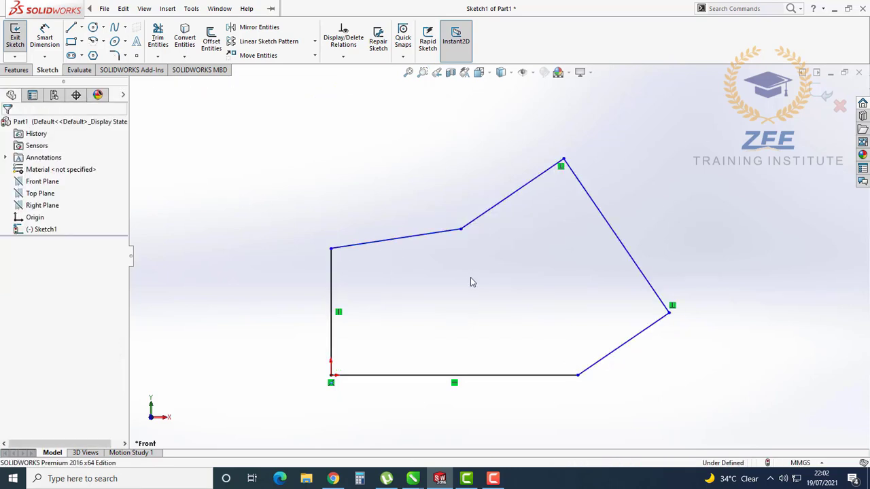
Make the sloped upper line horizontal with a relation and move the inner corner to about X 162, Y 143 mm.
{"action": "left_click", "coordinate": [396, 239]}
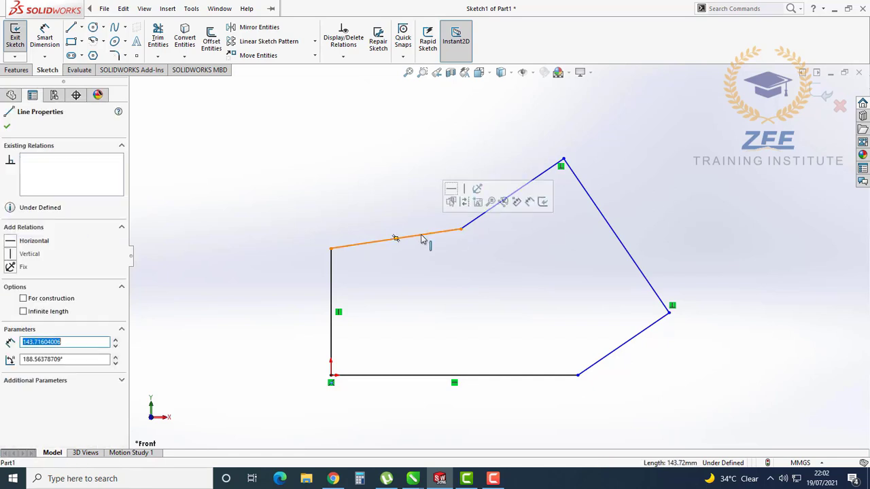
{"action": "left_click", "coordinate": [34, 241]}
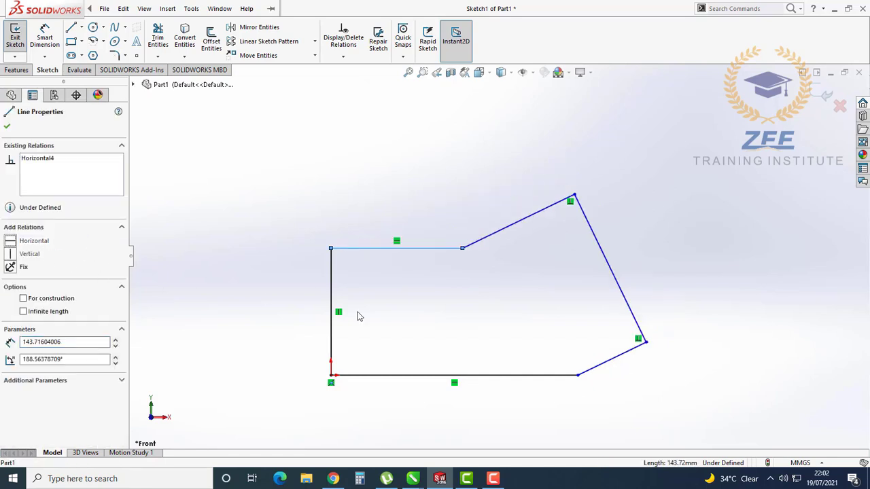
{"action": "left_click", "coordinate": [467, 313]}
{"action": "left_click_drag", "start_coordinate": [462, 248], "coordinate": [479, 249]}
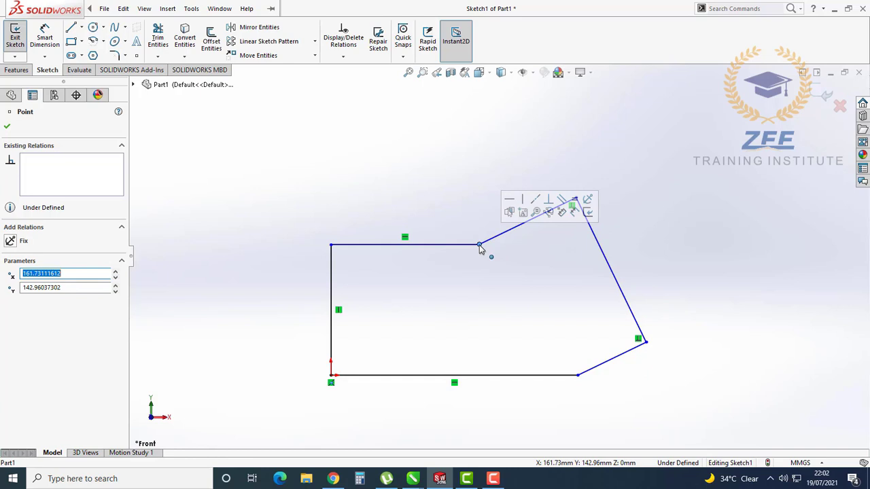
{"action": "left_click", "coordinate": [513, 283]}
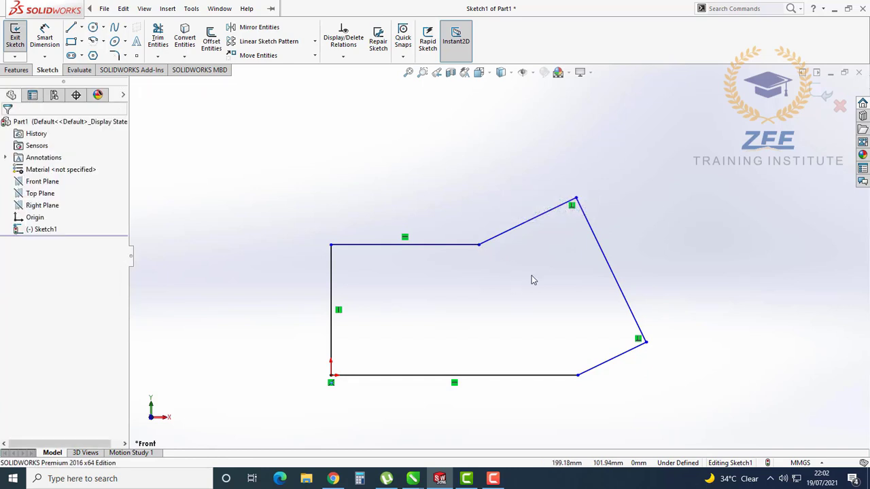
Delete the perpendicular relation at the profile's topmost corner and pull that corner up and outward.
{"action": "left_click", "coordinate": [572, 207]}
{"action": "key", "text": "Delete"}
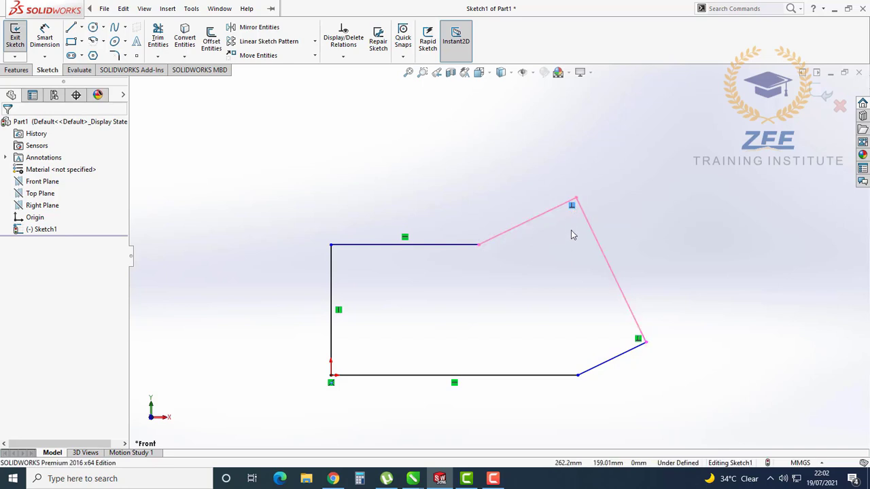
{"action": "left_click_drag", "start_coordinate": [572, 193], "coordinate": [598, 166]}
{"action": "left_click", "coordinate": [689, 199]}
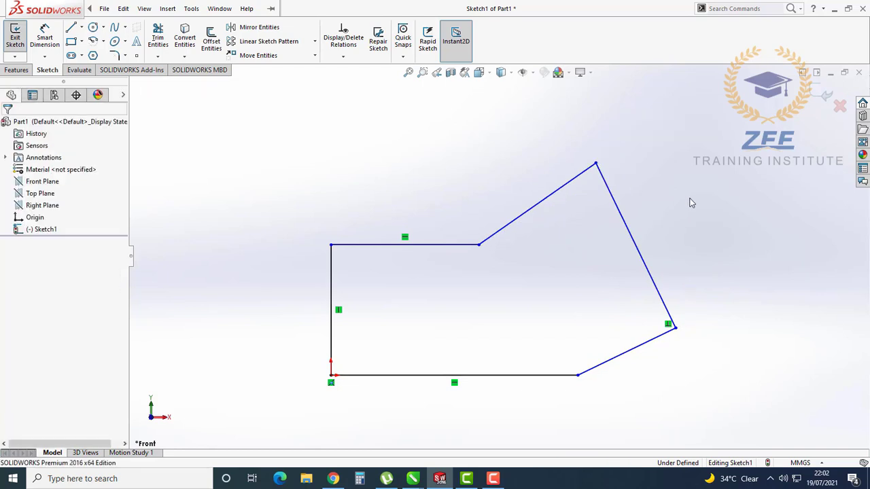
Add a Perpendicular relation between the two inclined lines meeting at the topmost corner.
{"action": "left_click", "coordinate": [573, 187]}
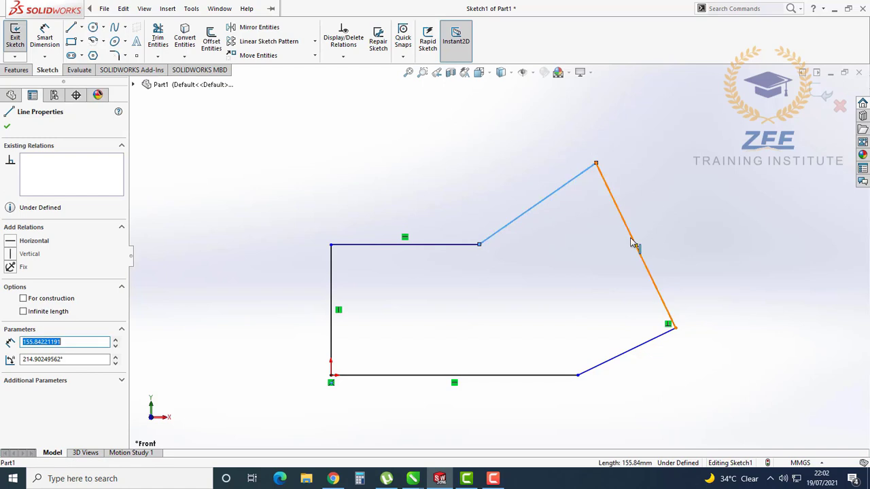
{"action": "left_click", "coordinate": [611, 196], "text": "ctrl"}
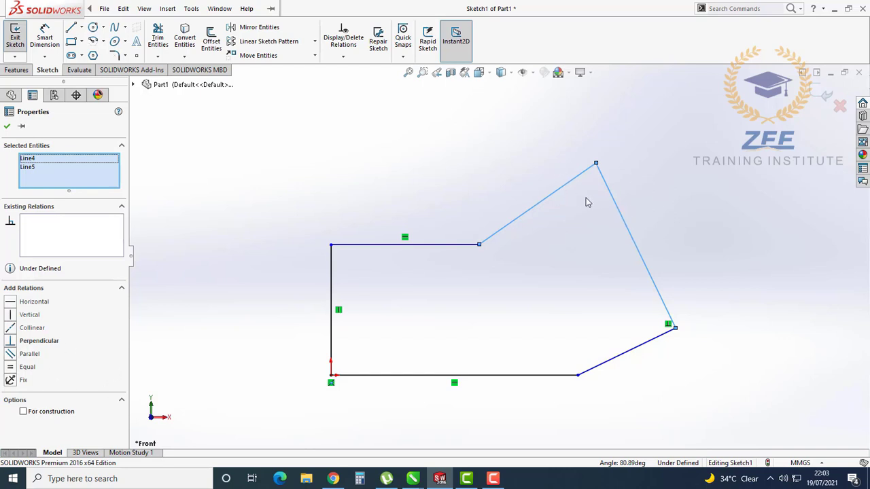
{"action": "left_click", "coordinate": [35, 344]}
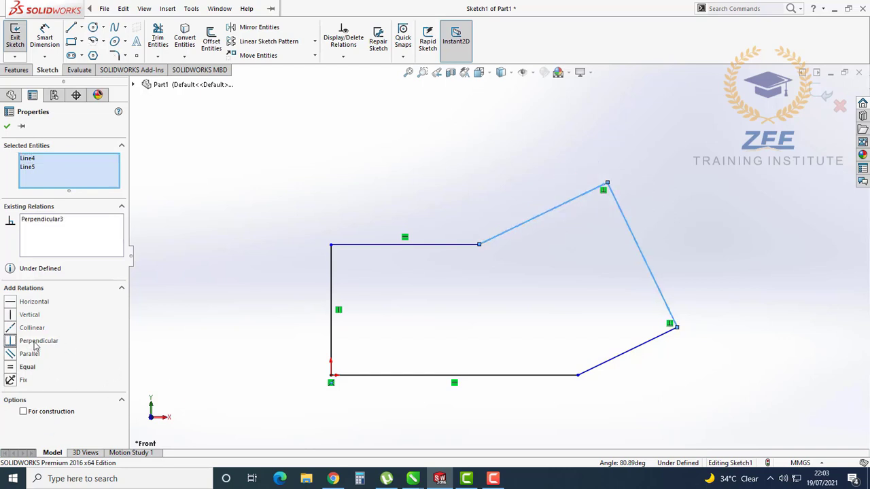
{"action": "left_click", "coordinate": [774, 196]}
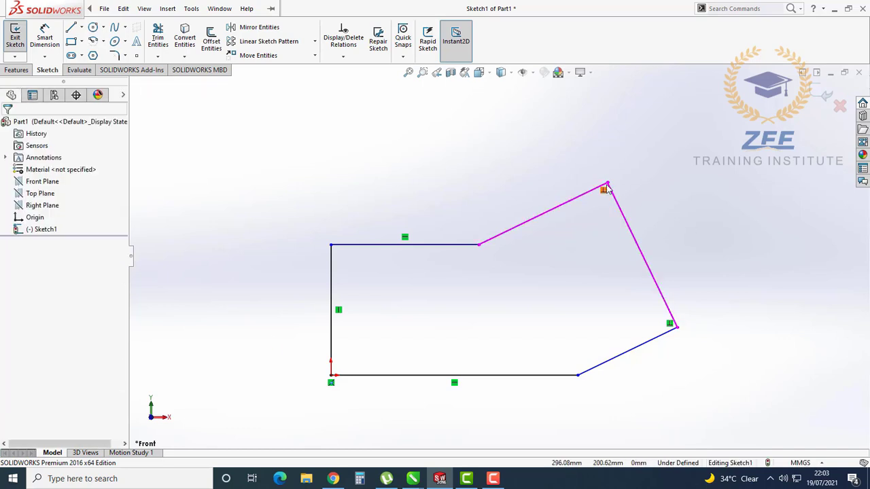
Reshape the profile by pulling the topmost corner outward and moving the inner corner up and away from the vertical line.
{"action": "mouse_move", "coordinate": [608, 185]}
{"action": "left_mouse_down"}
{"action": "mouse_move", "coordinate": [613, 132]}
{"action": "mouse_move", "coordinate": [557, 229]}
{"action": "mouse_move", "coordinate": [621, 161]}
{"action": "mouse_move", "coordinate": [596, 139]}
{"action": "mouse_move", "coordinate": [574, 206]}
{"action": "mouse_move", "coordinate": [596, 148]}
{"action": "mouse_move", "coordinate": [558, 210]}
{"action": "mouse_move", "coordinate": [624, 162]}
{"action": "left_mouse_up"}
{"action": "left_click", "coordinate": [510, 274]}
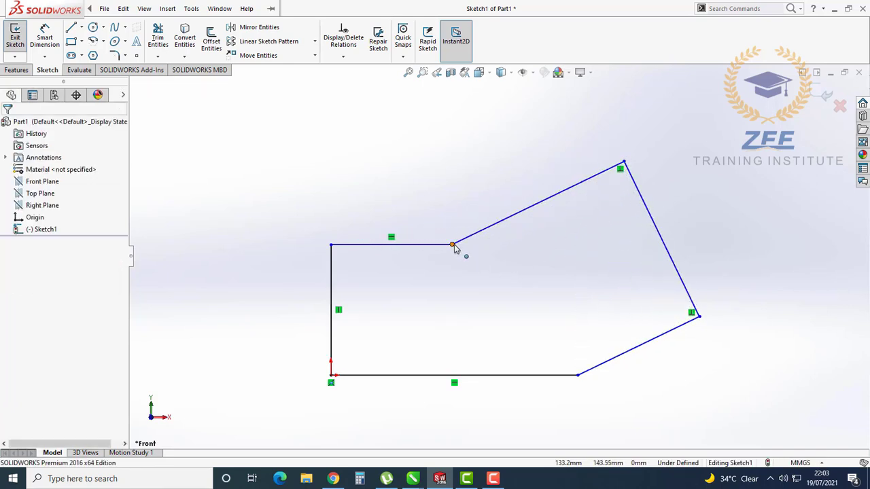
{"action": "left_click_drag", "start_coordinate": [453, 244], "coordinate": [507, 227]}
{"action": "left_click", "coordinate": [554, 271]}
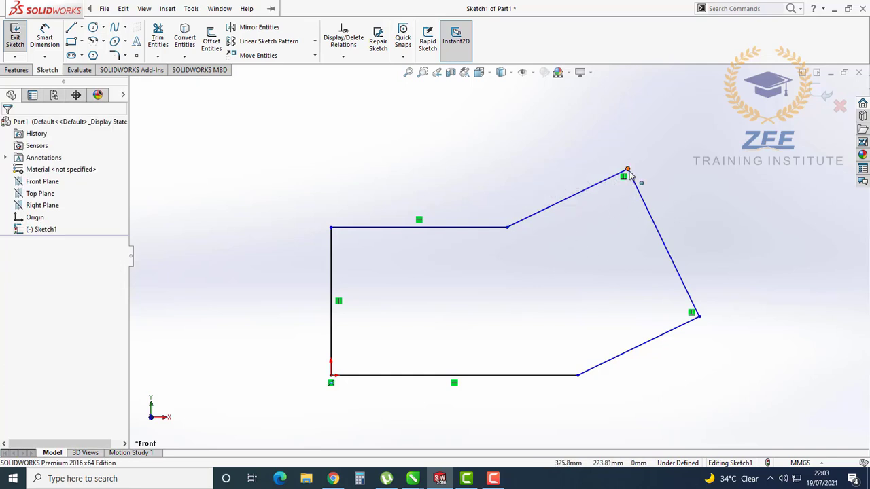
{"action": "left_click_drag", "start_coordinate": [630, 174], "coordinate": [646, 176]}
{"action": "left_click", "coordinate": [552, 264]}
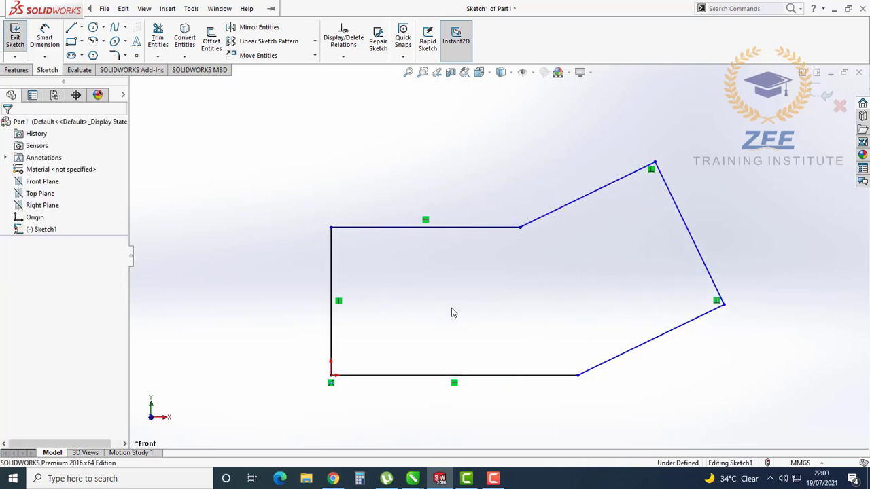
Add an Equal relation between the bottom horizontal line and the upper horizontal line.
{"action": "scroll", "coordinate": [451, 308], "scroll_direction": "up", "scroll_amount": 2}
{"action": "scroll", "coordinate": [452, 309], "scroll_direction": "down", "scroll_amount": 2}
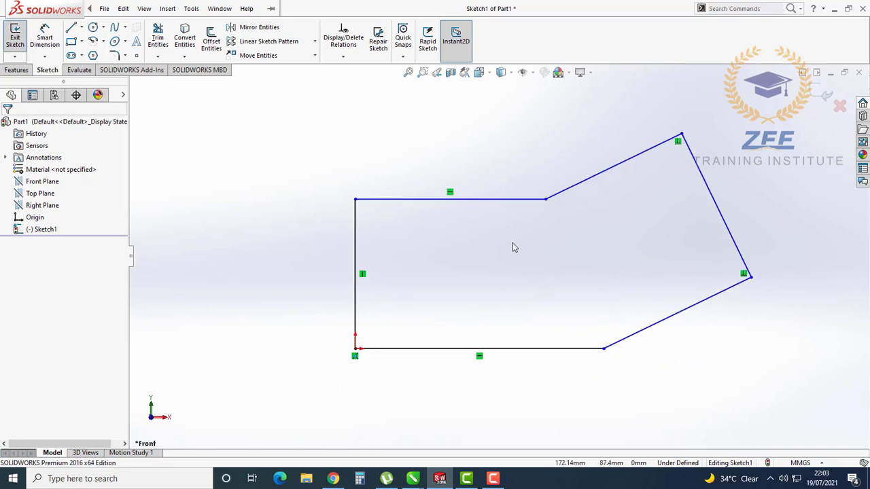
{"action": "left_click", "coordinate": [509, 350]}
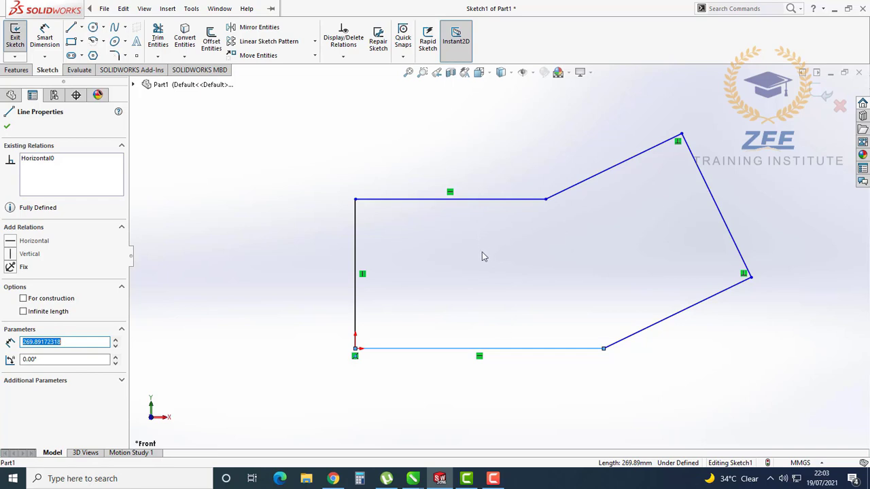
{"action": "left_click", "coordinate": [441, 248]}
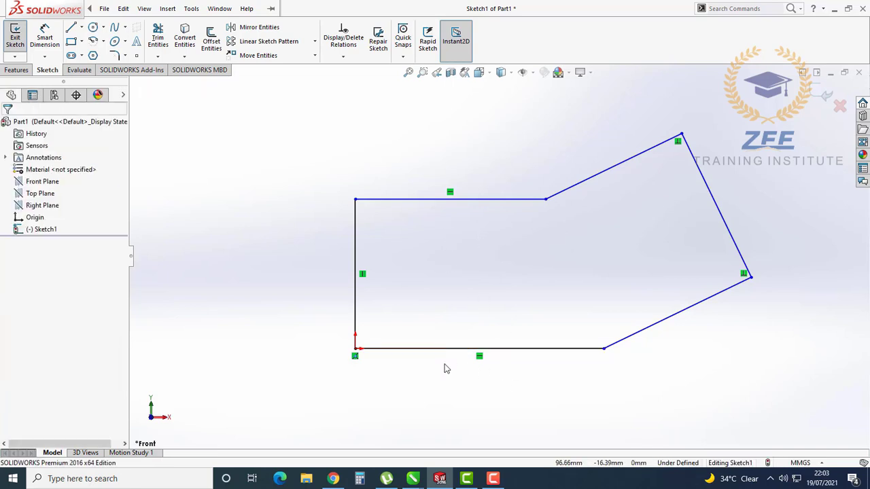
{"action": "left_click", "coordinate": [521, 349]}
{"action": "left_click", "coordinate": [465, 200], "text": "ctrl"}
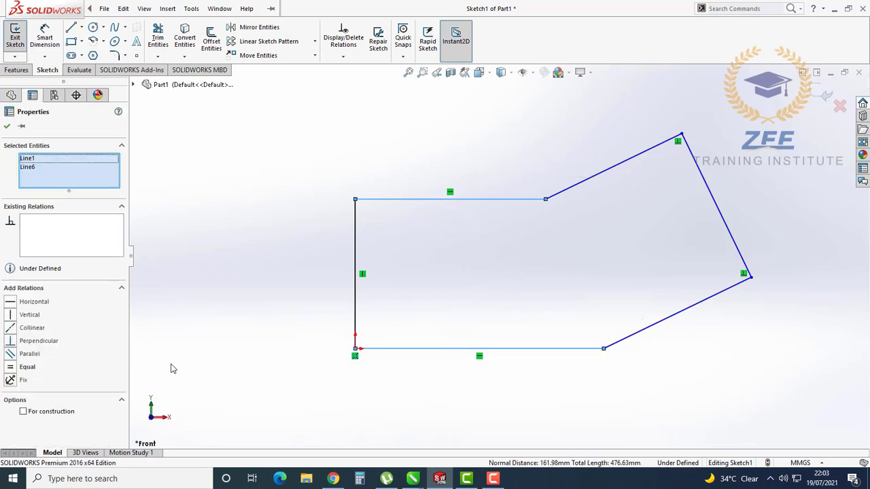
{"action": "left_click", "coordinate": [46, 367]}
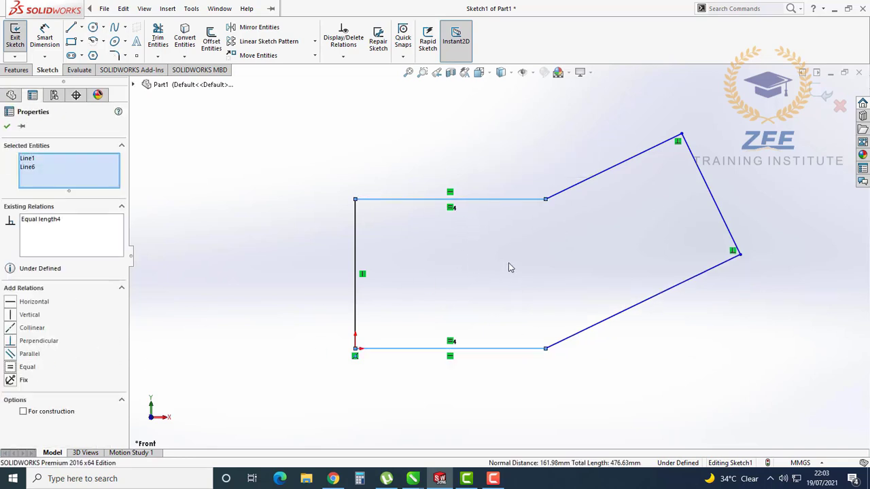
{"action": "left_click", "coordinate": [585, 381]}
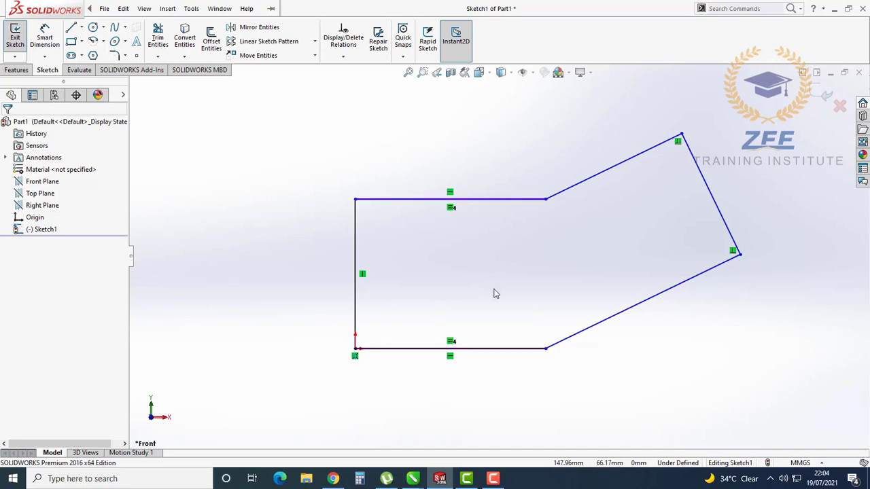
Lengthen the equal horizontal lines by pulling the bottom line's free end outward, and shorten them by moving the inner corner inward and down.
{"action": "left_click", "coordinate": [548, 350]}
{"action": "left_click_drag", "start_coordinate": [551, 354], "coordinate": [576, 350]}
{"action": "key", "text": "Escape"}
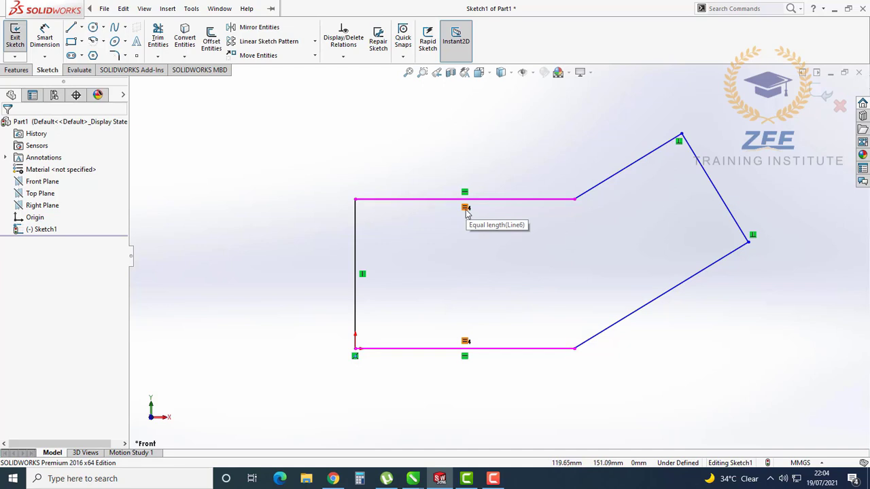
{"action": "left_click_drag", "start_coordinate": [574, 199], "coordinate": [472, 237]}
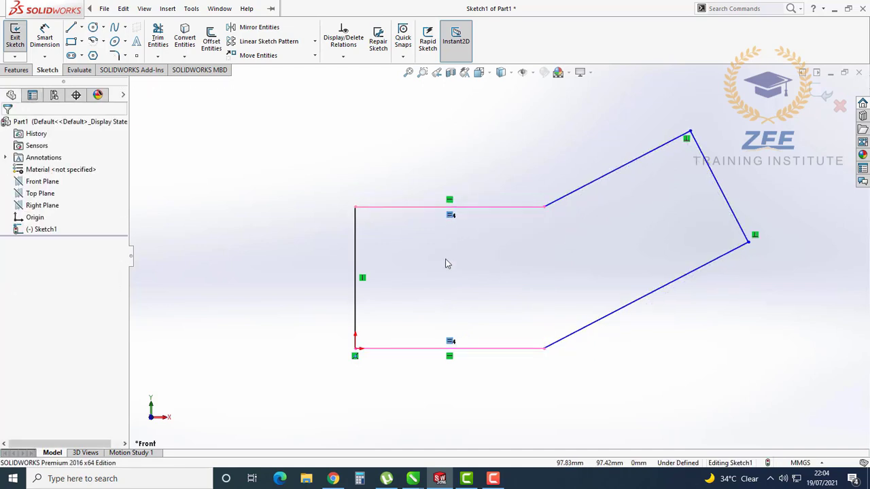
Delete the Equal relation between the bottom and upper horizontal lines.
{"action": "key", "text": "Delete"}
{"action": "scroll", "coordinate": [511, 264], "scroll_direction": "up", "scroll_amount": 2}
{"action": "scroll", "coordinate": [524, 254], "scroll_direction": "down", "scroll_amount": 2}
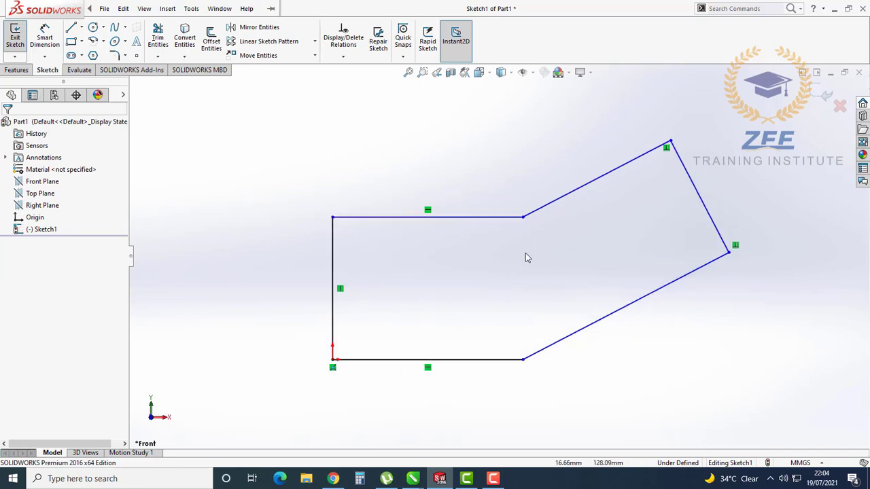
{"action": "scroll", "coordinate": [487, 288], "scroll_direction": "up", "scroll_amount": 2}
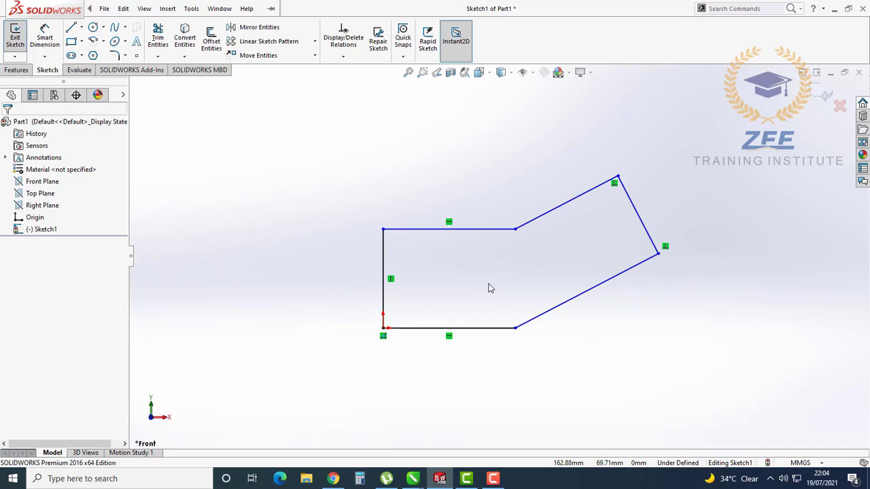
{"action": "scroll", "coordinate": [518, 309], "scroll_direction": "up", "scroll_amount": 1}
{"action": "scroll", "coordinate": [523, 254], "scroll_direction": "down", "scroll_amount": 1}
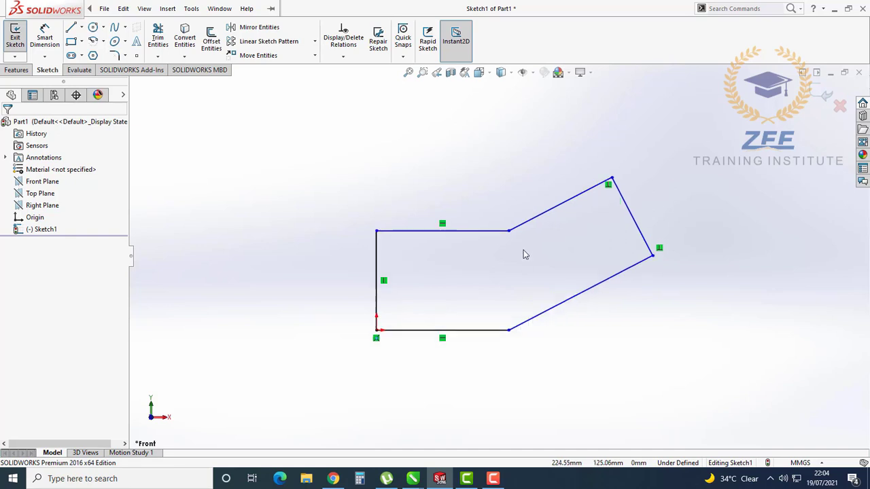
{"action": "scroll", "coordinate": [524, 254], "scroll_direction": "down", "scroll_amount": 1}
{"action": "scroll", "coordinate": [497, 298], "scroll_direction": "up", "scroll_amount": 2}
{"action": "scroll", "coordinate": [499, 292], "scroll_direction": "down", "scroll_amount": 2}
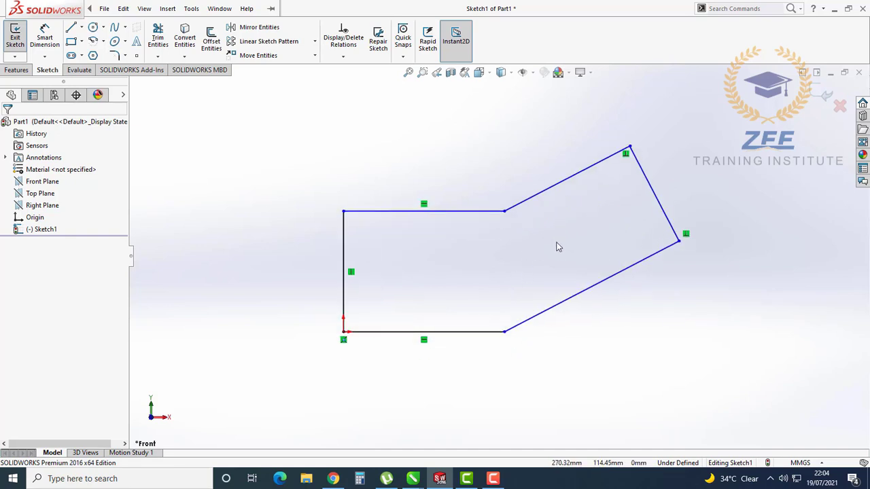
{"action": "scroll", "coordinate": [547, 254], "scroll_direction": "up", "scroll_amount": 1}
{"action": "scroll", "coordinate": [489, 220], "scroll_direction": "down", "scroll_amount": 1}
{"action": "scroll", "coordinate": [530, 234], "scroll_direction": "up", "scroll_amount": 2}
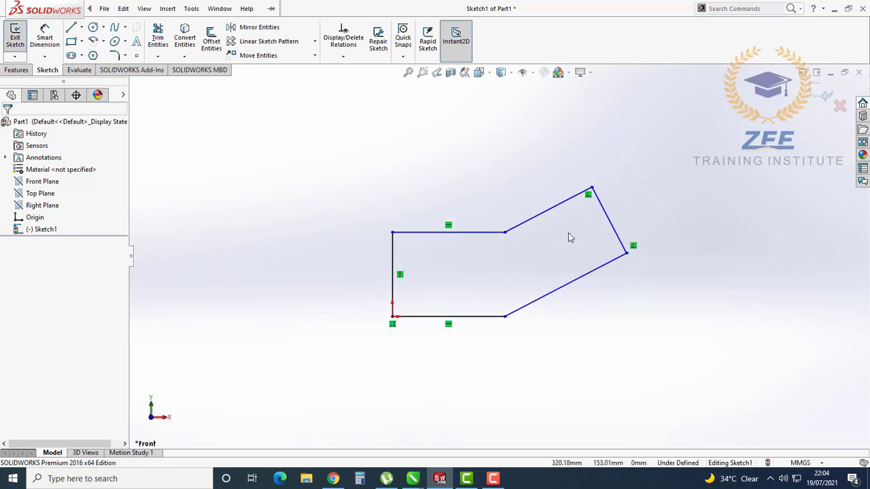
{"action": "scroll", "coordinate": [571, 245], "scroll_direction": "down", "scroll_amount": 1}
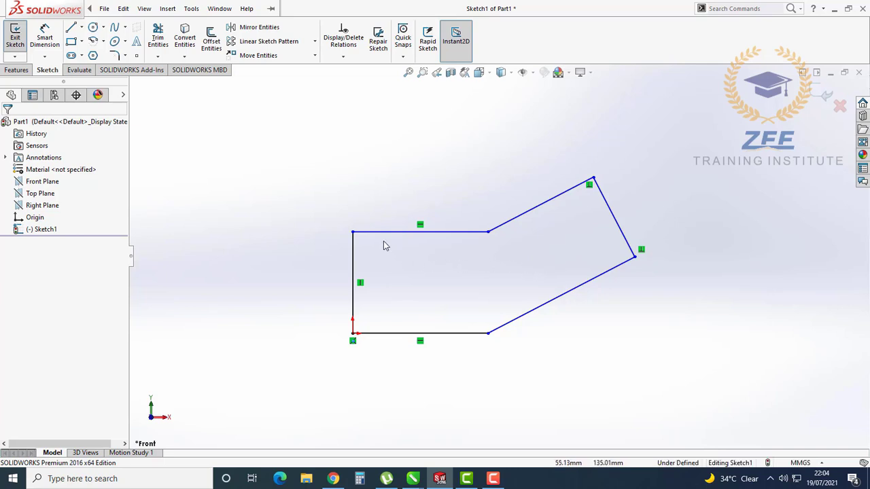
Move the upper end of the vertical line down to about Y 149 mm.
{"action": "mouse_move", "coordinate": [352, 232]}
{"action": "left_mouse_down"}
{"action": "mouse_move", "coordinate": [352, 200]}
{"action": "mouse_move", "coordinate": [352, 234]}
{"action": "left_mouse_up"}
{"action": "left_click", "coordinate": [434, 259]}
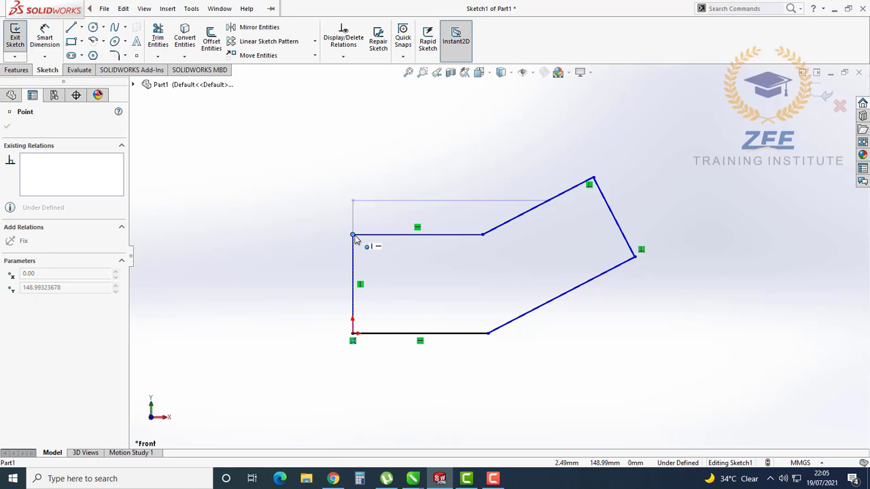
{"action": "left_click", "coordinate": [442, 284]}
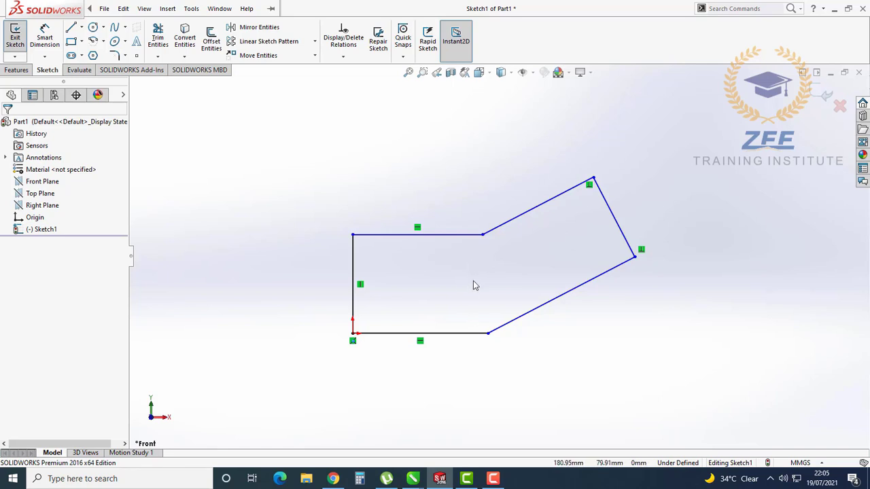
Dimension the bottom horizontal line with Smart Dimension, placing the dimension below it, and set its length to 250 mm.
{"action": "left_click", "coordinate": [47, 37]}
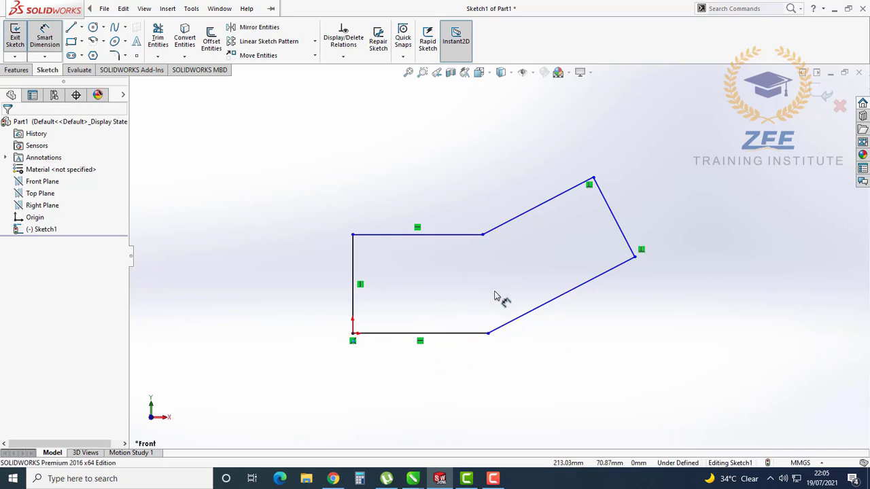
{"action": "left_click", "coordinate": [450, 335]}
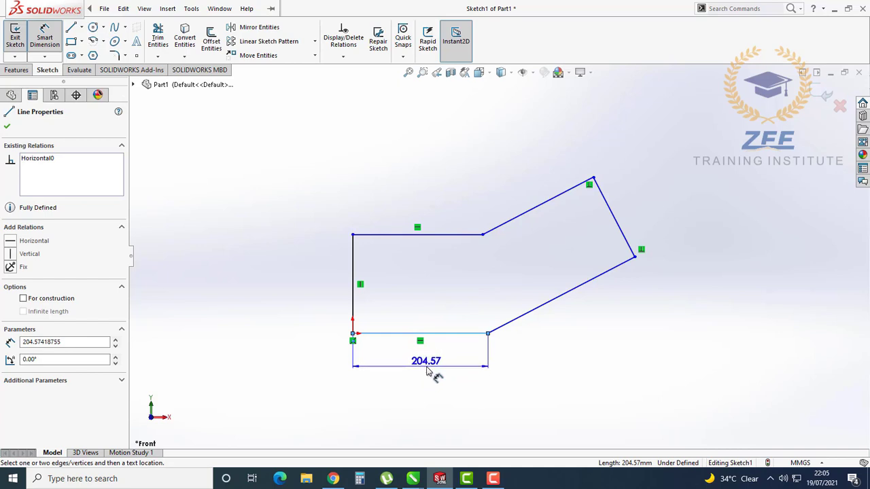
{"action": "left_click", "coordinate": [428, 371]}
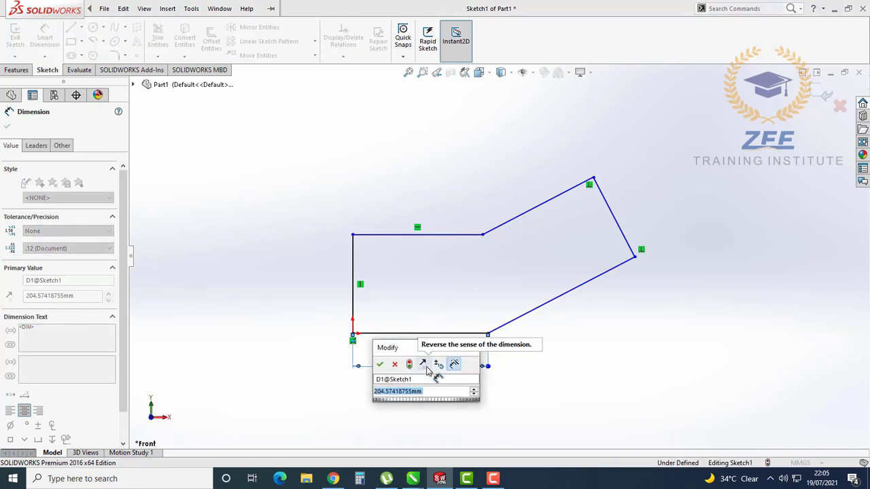
{"action": "left_click", "coordinate": [380, 364]}
{"action": "left_click", "coordinate": [543, 381]}
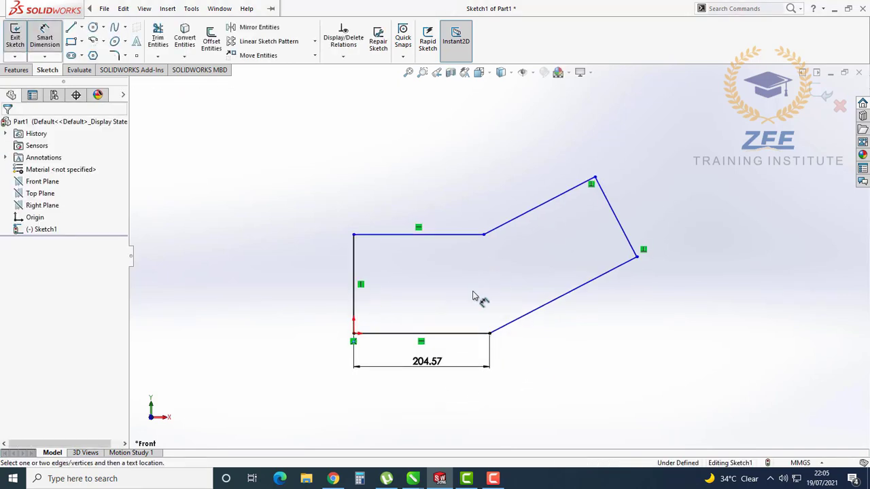
{"action": "double_click", "coordinate": [434, 362]}
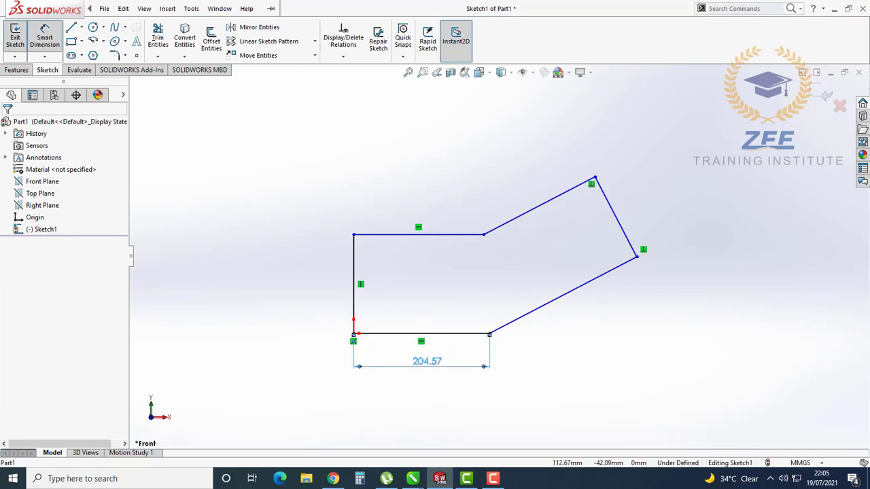
{"action": "type", "text": "100"}
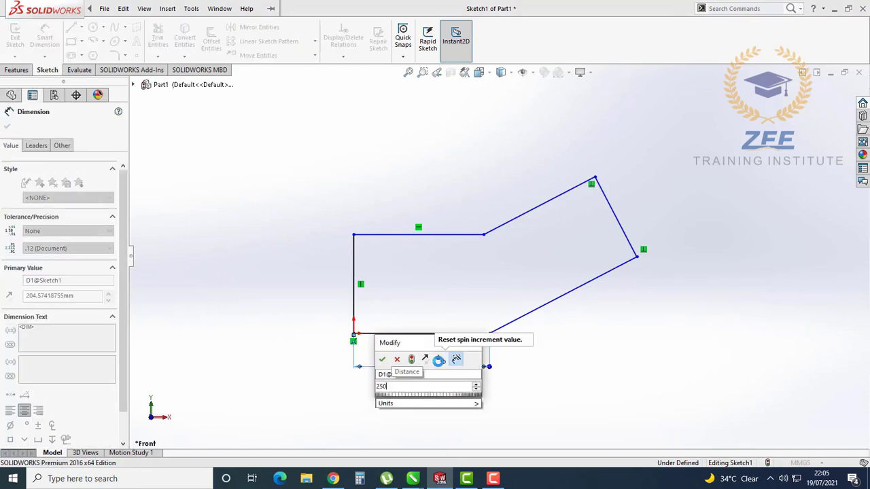
{"action": "key", "text": "Return"}
{"action": "left_click", "coordinate": [615, 367]}
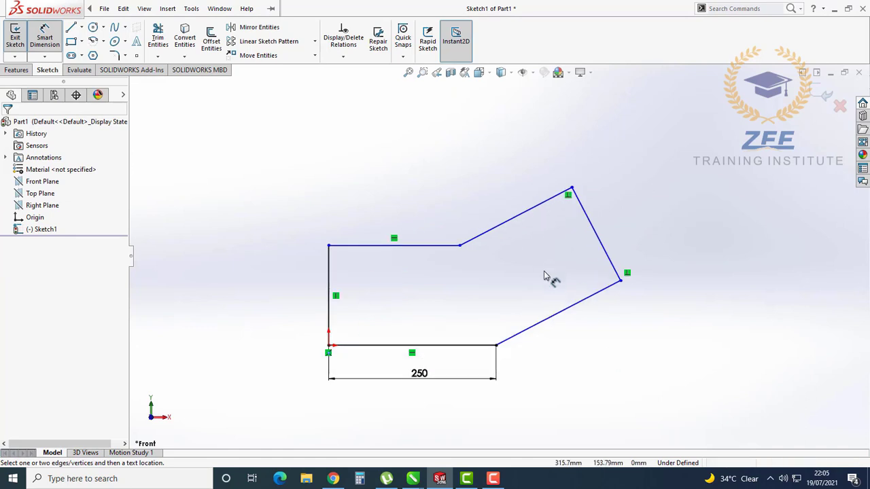
Try dimensioning the horizontal distance between the vertical line and the inner corner of the profile.
{"action": "left_click", "coordinate": [460, 245]}
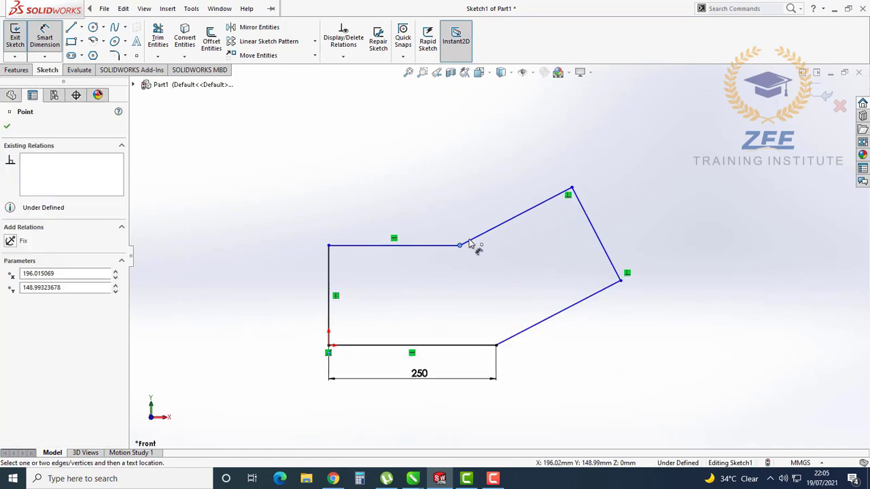
{"action": "left_click", "coordinate": [671, 417]}
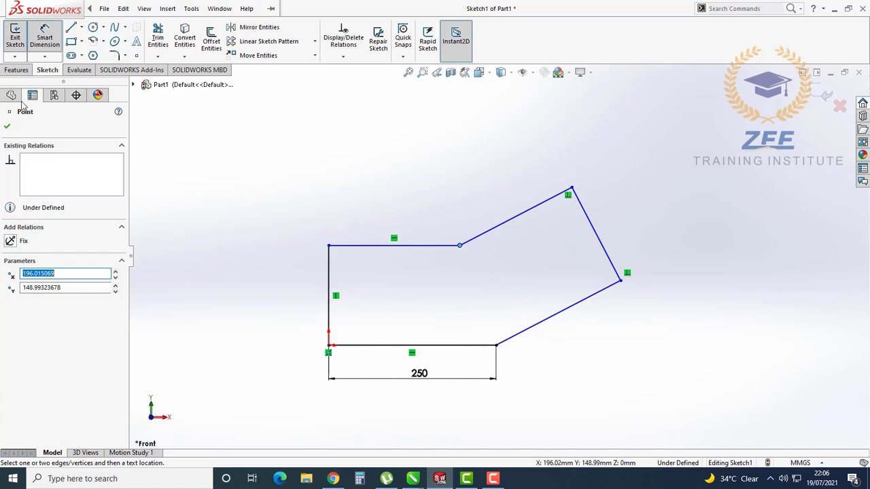
{"action": "left_click", "coordinate": [56, 41]}
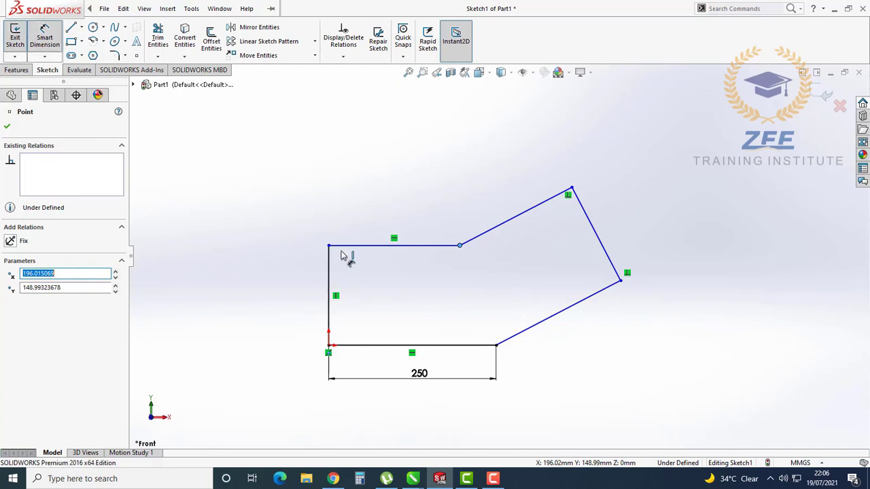
{"action": "left_click", "coordinate": [335, 272]}
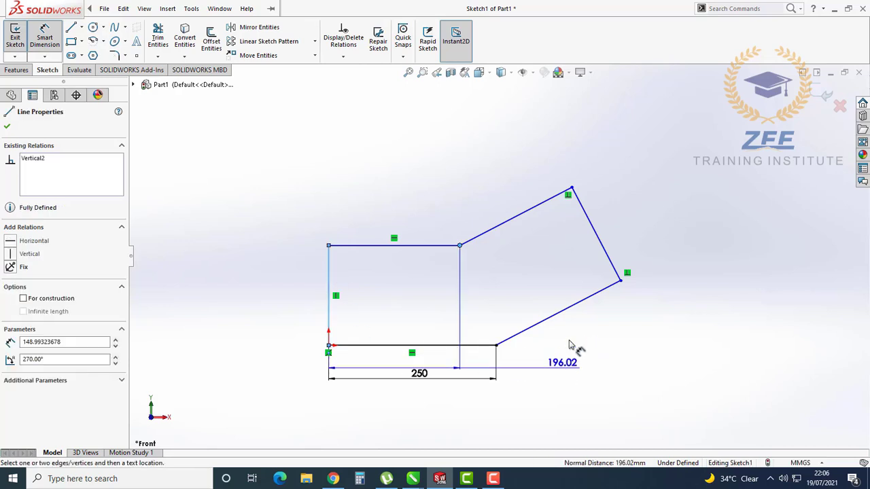
{"action": "left_click", "coordinate": [624, 286]}
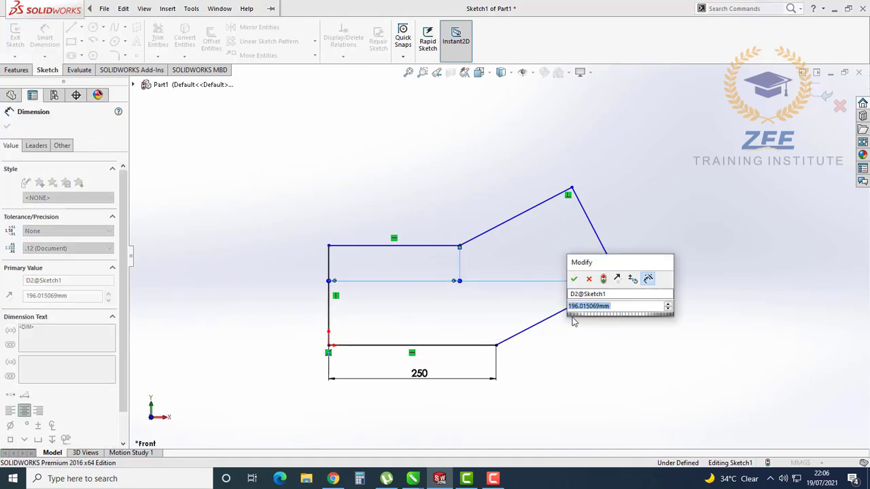
{"action": "key", "text": "Return"}
{"action": "key", "text": "Escape"}
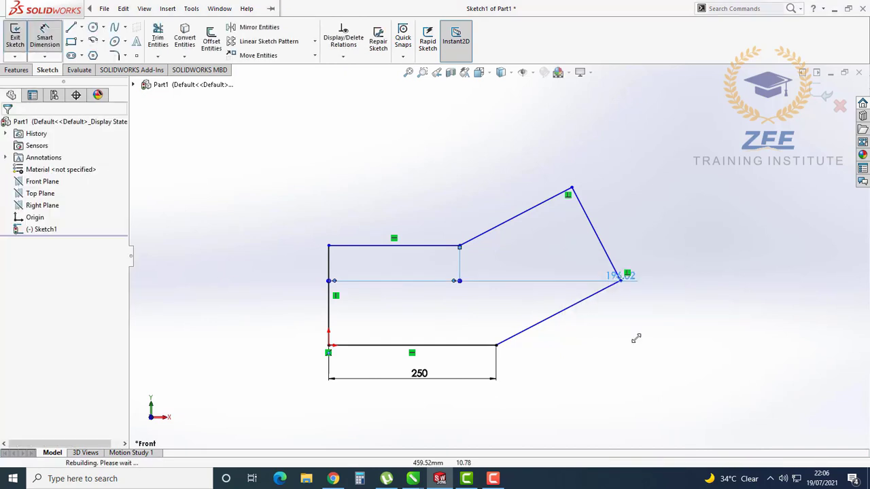
Delete the horizontal dimension between the vertical line and the inner corner.
{"action": "left_click", "coordinate": [618, 275]}
{"action": "left_click", "coordinate": [587, 308]}
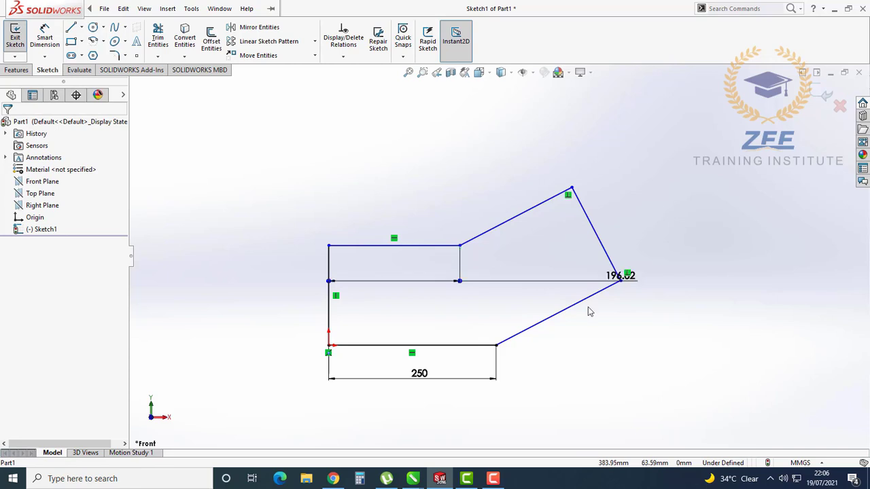
{"action": "double_click", "coordinate": [610, 278]}
{"action": "key", "text": "Delete"}
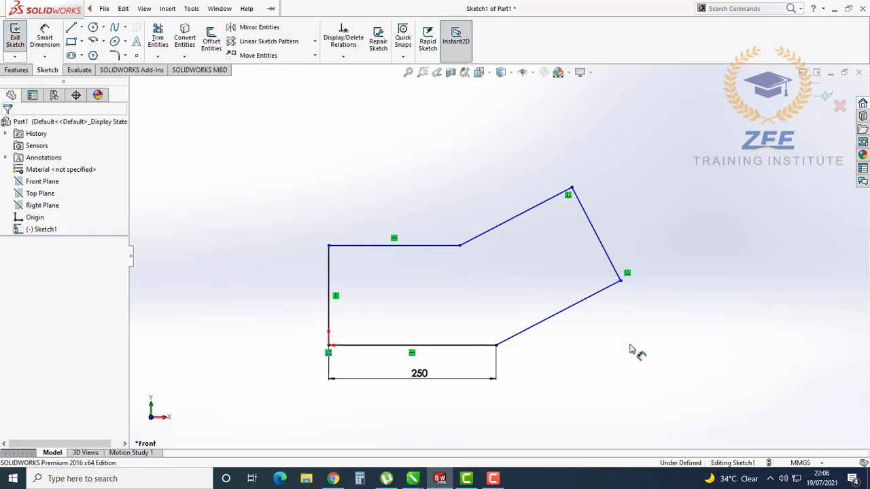
Dimension the horizontal distance from the origin to the rightmost corner below the 250 mm dimension and set it to 450 mm.
{"action": "left_click", "coordinate": [44, 38]}
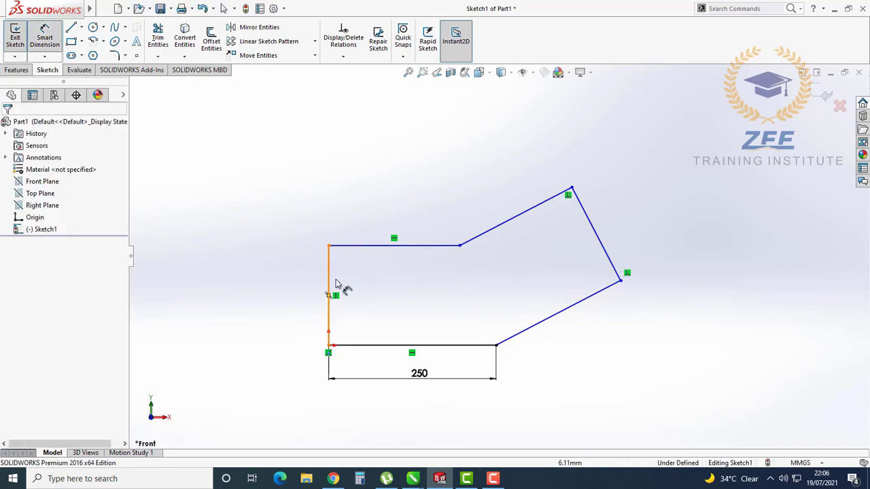
{"action": "left_click", "coordinate": [329, 346]}
{"action": "left_click", "coordinate": [620, 282]}
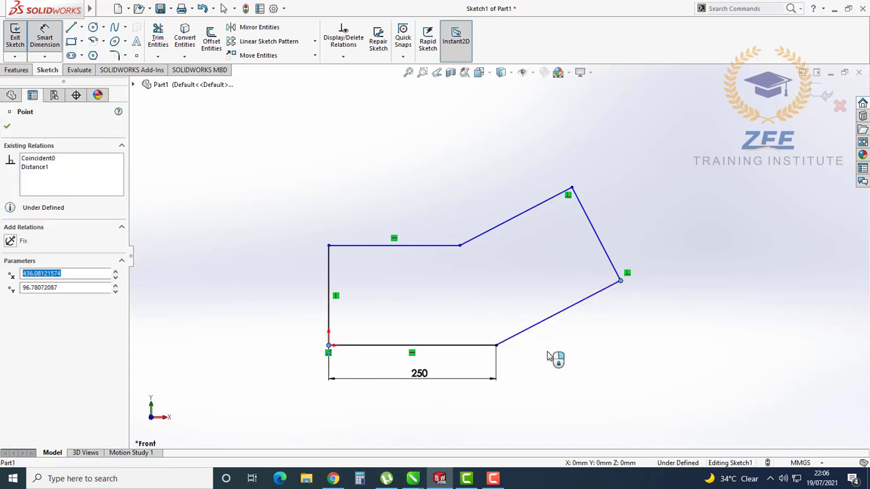
{"action": "left_click", "coordinate": [482, 415]}
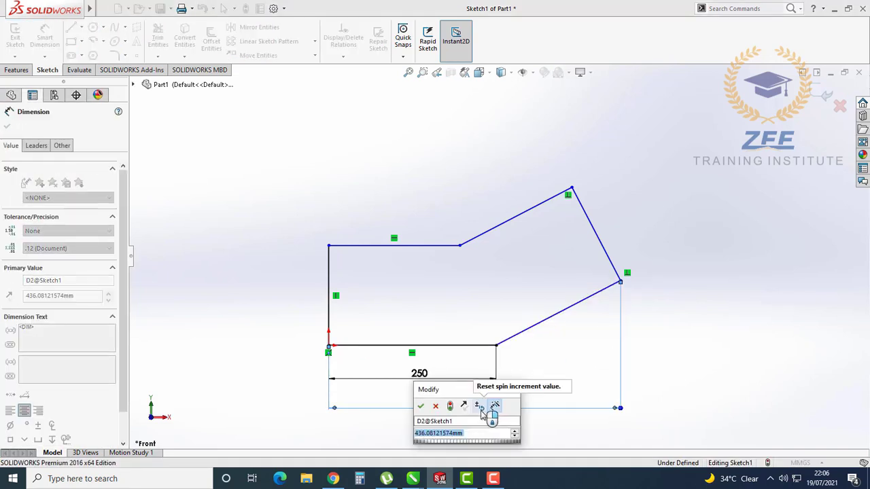
{"action": "type", "text": "450"}
{"action": "key", "text": "Return"}
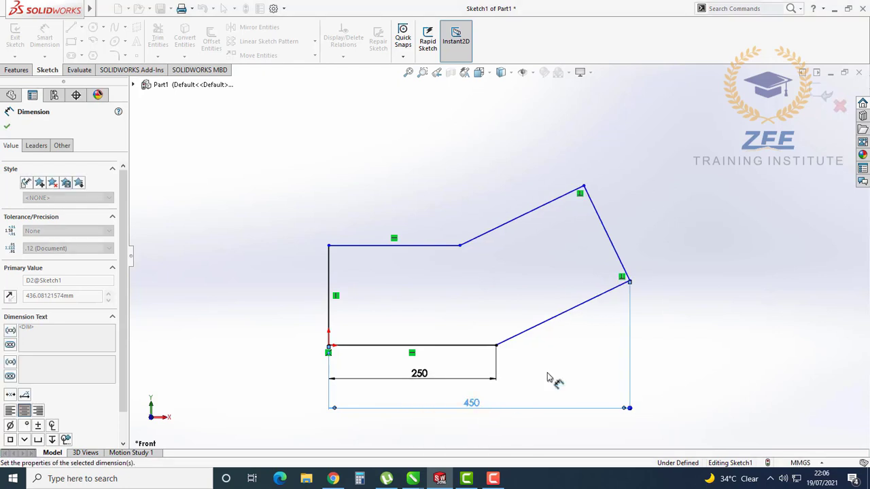
{"action": "left_click", "coordinate": [683, 319]}
{"action": "scroll", "coordinate": [681, 327], "scroll_direction": "up", "scroll_amount": 2}
{"action": "scroll", "coordinate": [543, 284], "scroll_direction": "down", "scroll_amount": 3}
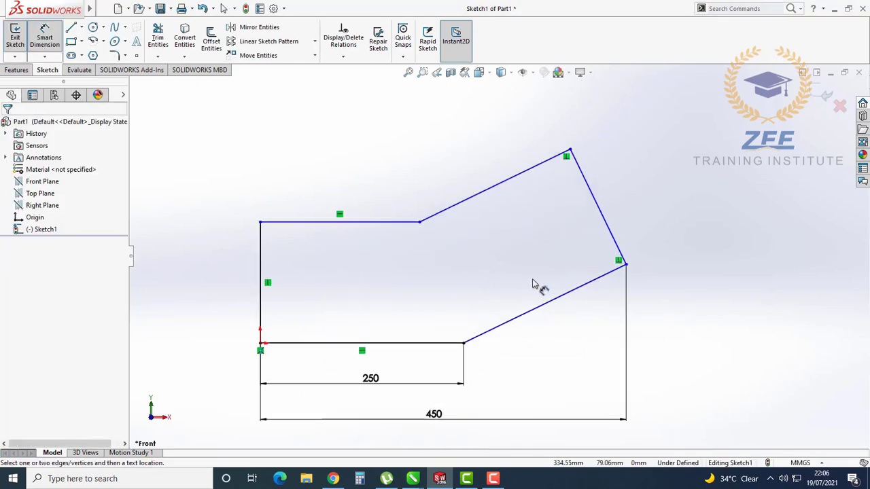
{"action": "left_click", "coordinate": [432, 345]}
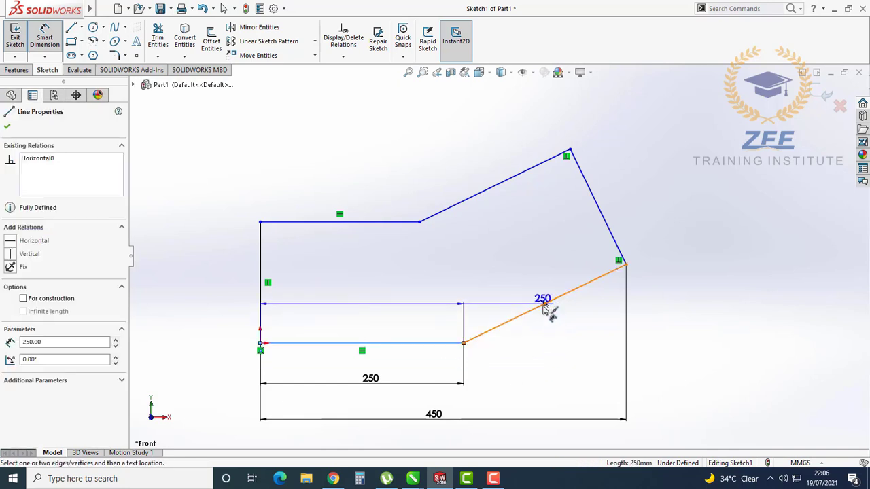
{"action": "left_click", "coordinate": [547, 302]}
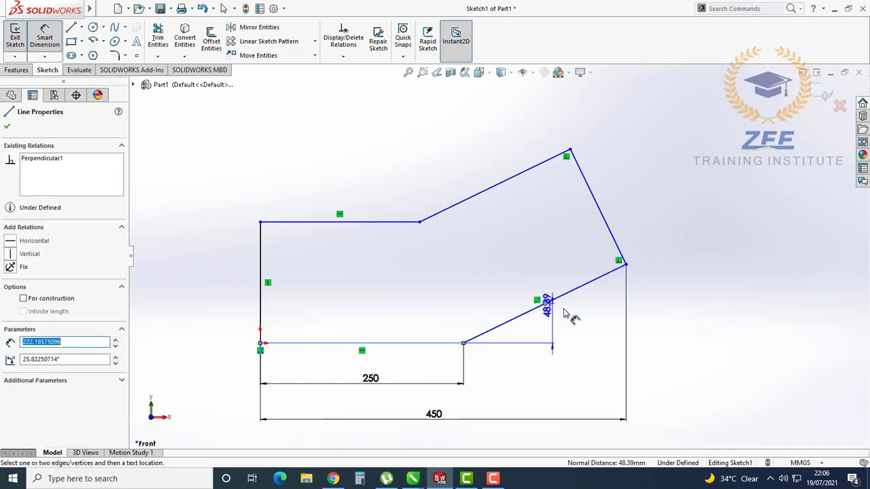
{"action": "key", "text": "Escape"}
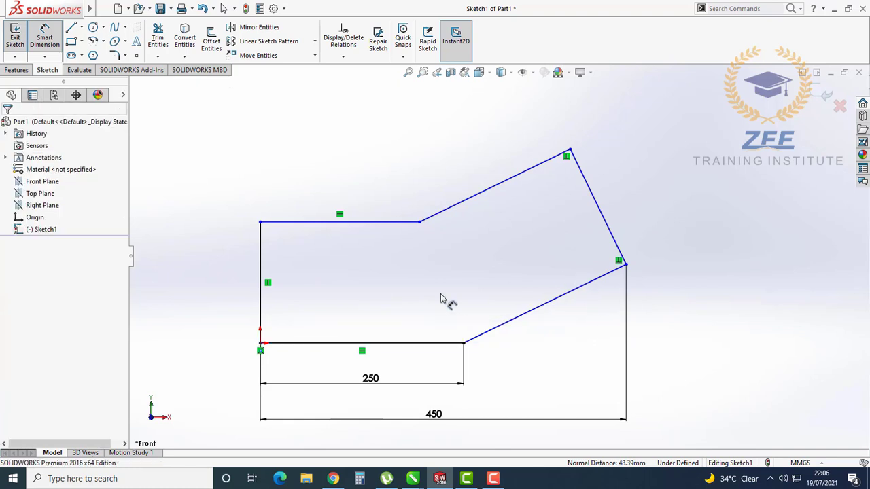
Dimension the angle between the bottom horizontal line and the lower inclined line, placing it outside the profile, and set it to 45 degrees.
{"action": "left_click", "coordinate": [447, 344]}
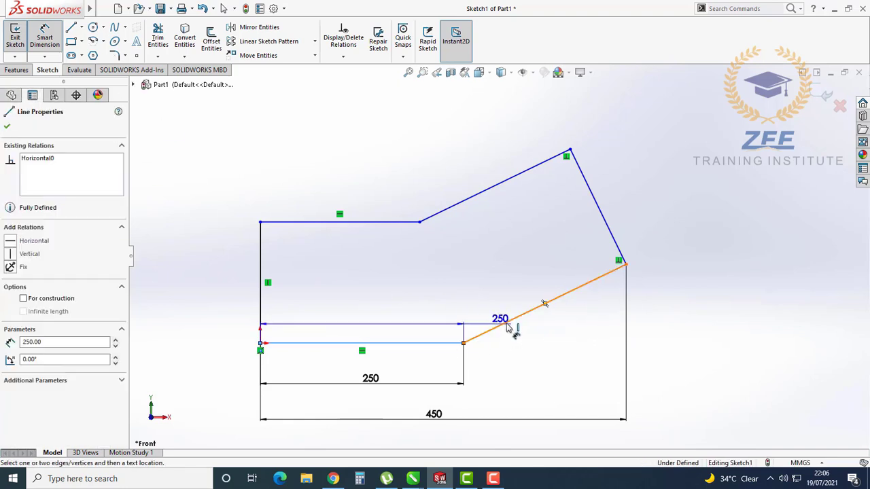
{"action": "left_click", "coordinate": [506, 327]}
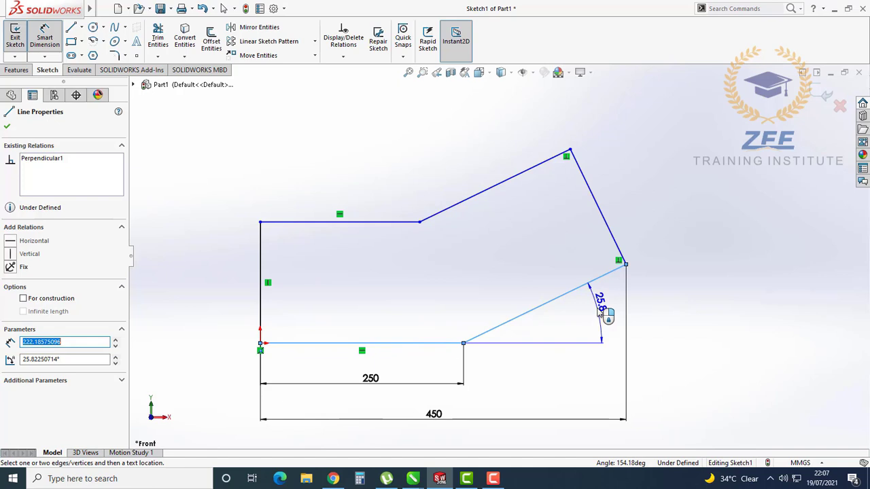
{"action": "left_click", "coordinate": [599, 308]}
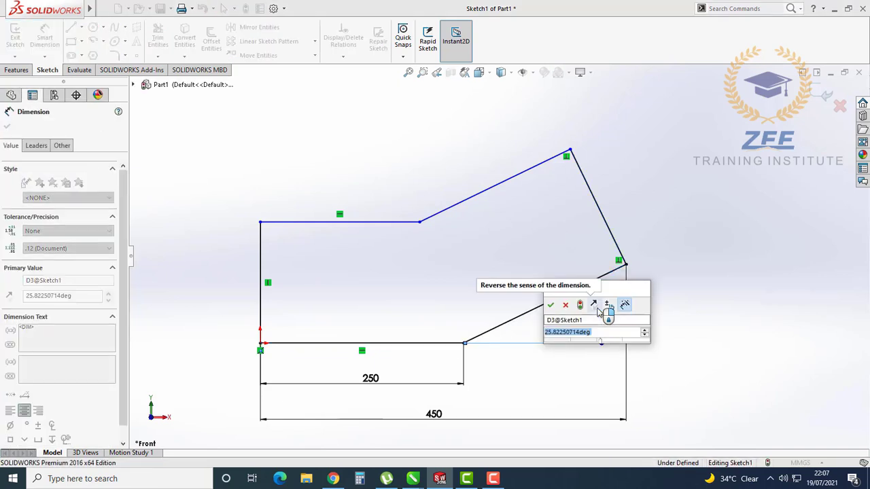
{"action": "type", "text": "45"}
{"action": "key", "text": "Return"}
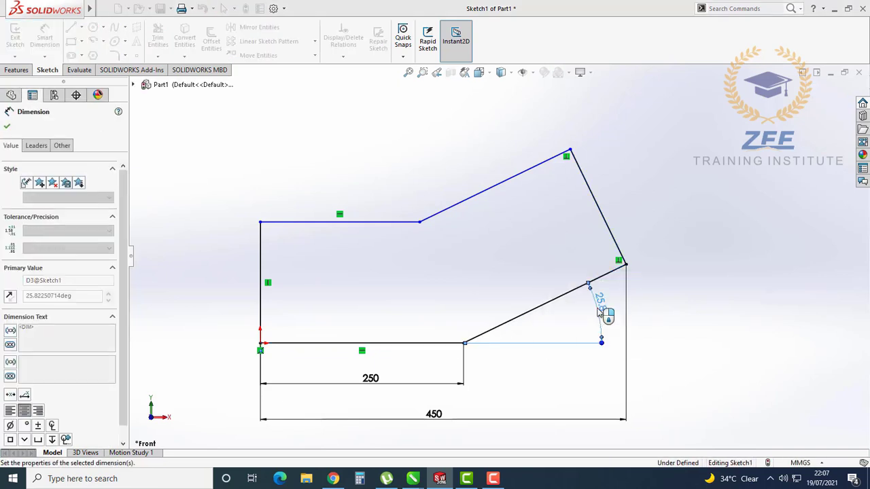
{"action": "key", "text": "Escape"}
{"action": "scroll", "coordinate": [666, 305], "scroll_direction": "down", "scroll_amount": 6}
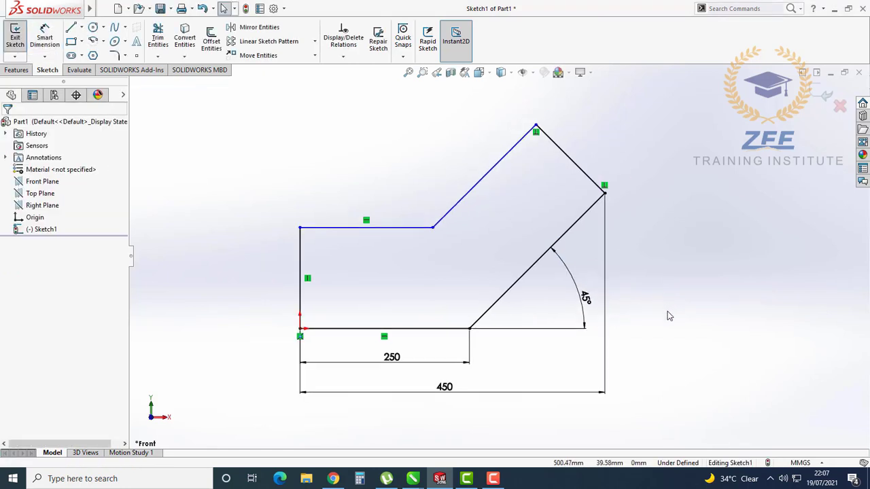
Move the 450 mm dimension and the 250 mm dimension slightly farther below the profile.
{"action": "scroll", "coordinate": [527, 294], "scroll_direction": "up", "scroll_amount": 5}
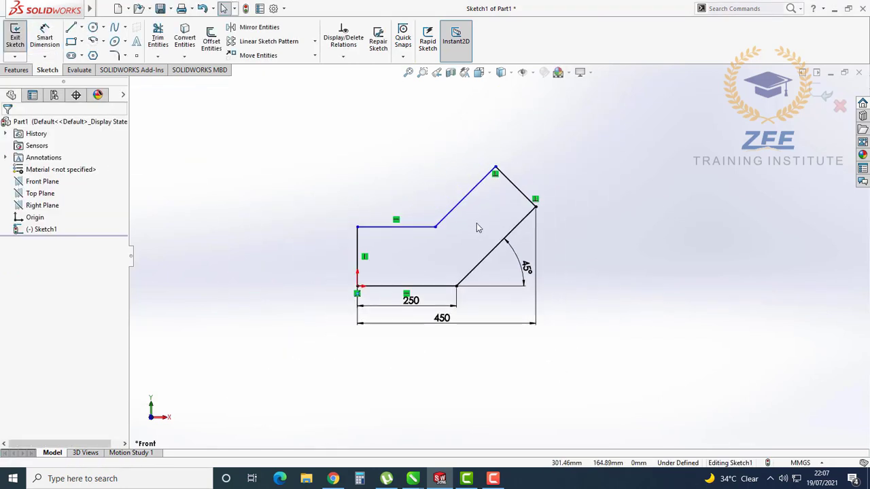
{"action": "scroll", "coordinate": [476, 223], "scroll_direction": "down", "scroll_amount": 2}
{"action": "left_click_drag", "start_coordinate": [434, 374], "coordinate": [433, 381]}
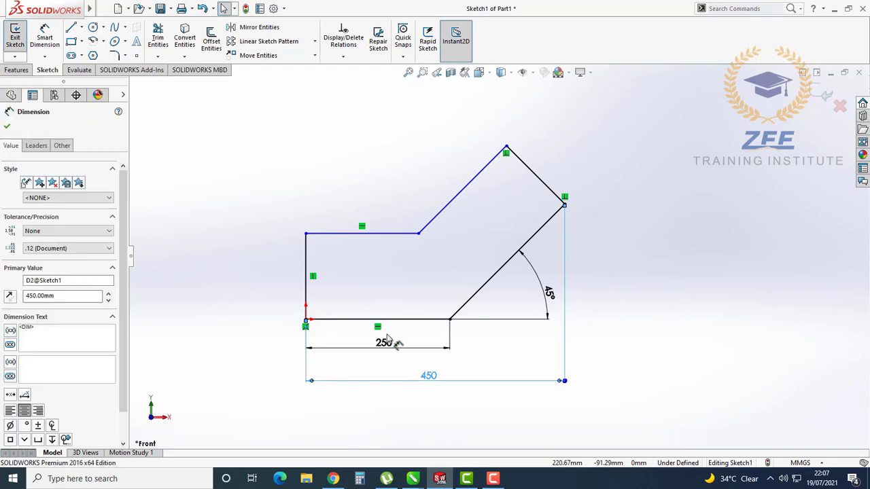
{"action": "left_click_drag", "start_coordinate": [385, 341], "coordinate": [385, 349]}
{"action": "left_click", "coordinate": [578, 301]}
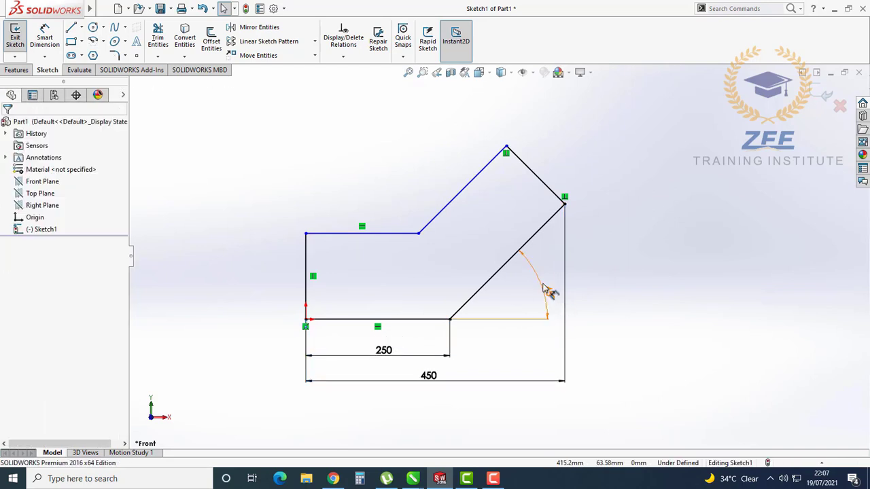
Dimension the left vertical line with Smart Dimension, placing the dimension outside the profile, and set its length to 150 mm.
{"action": "scroll", "coordinate": [540, 275], "scroll_direction": "up", "scroll_amount": 1}
{"action": "scroll", "coordinate": [535, 264], "scroll_direction": "down", "scroll_amount": 2}
{"action": "scroll", "coordinate": [498, 248], "scroll_direction": "up", "scroll_amount": 2}
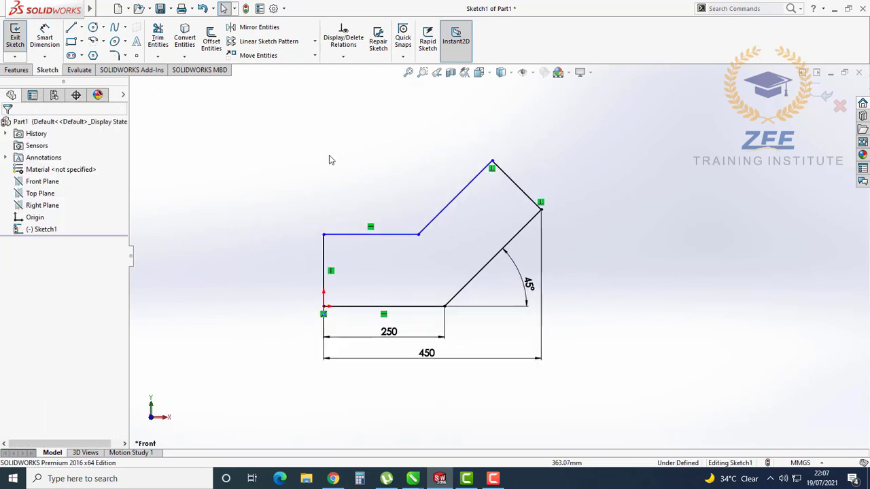
{"action": "left_click", "coordinate": [44, 37]}
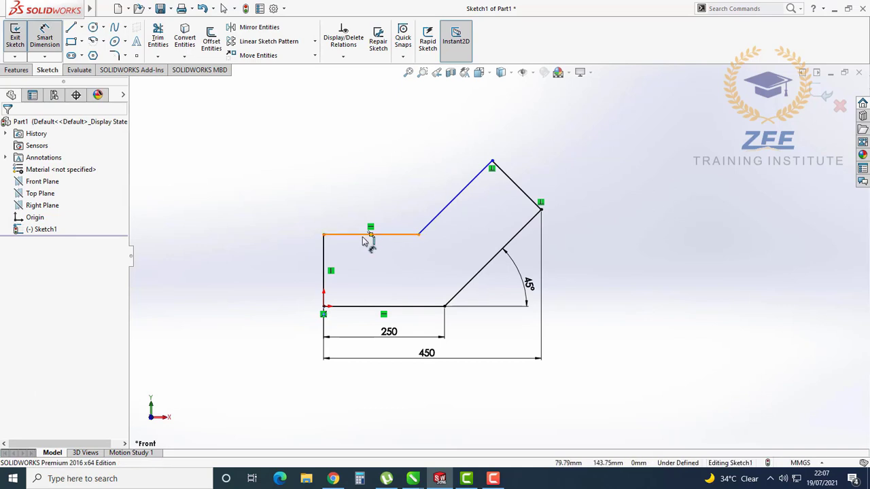
{"action": "left_click", "coordinate": [324, 256]}
{"action": "left_click", "coordinate": [291, 272]}
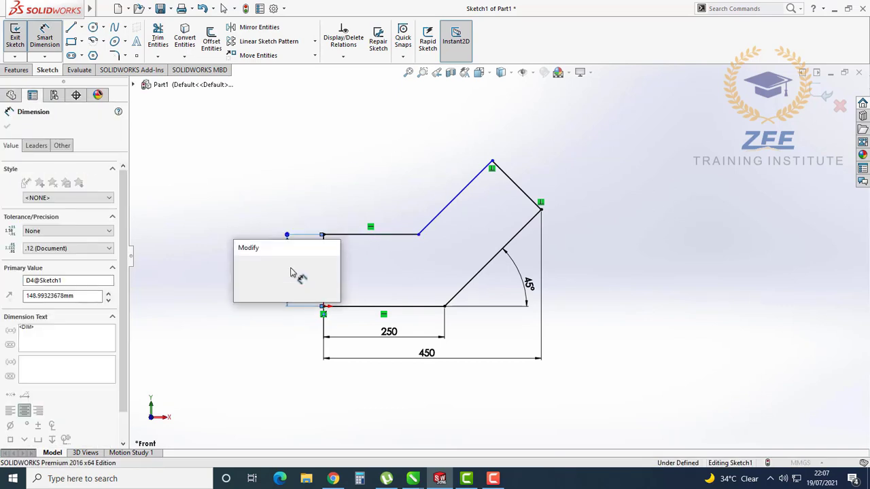
{"action": "key", "text": "Return"}
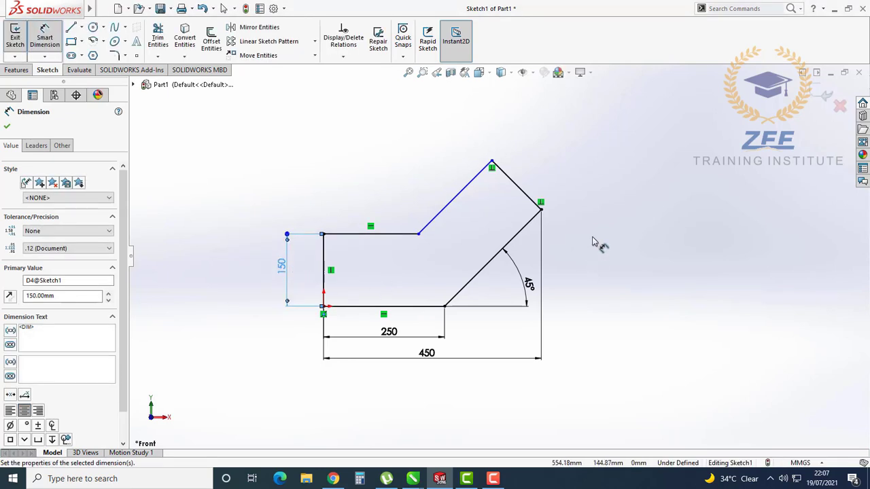
{"action": "left_click", "coordinate": [598, 235]}
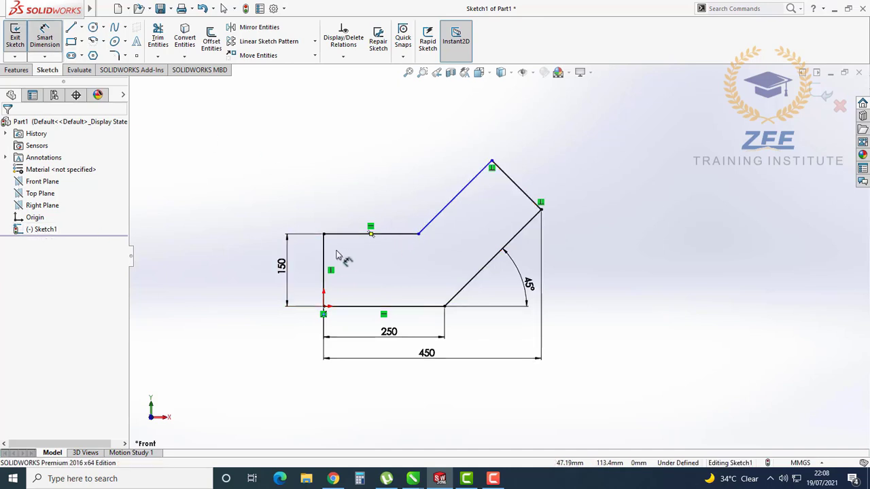
Dimension the upper horizontal line, placing the dimension above it, and set its length to 200 mm.
{"action": "left_click", "coordinate": [382, 219]}
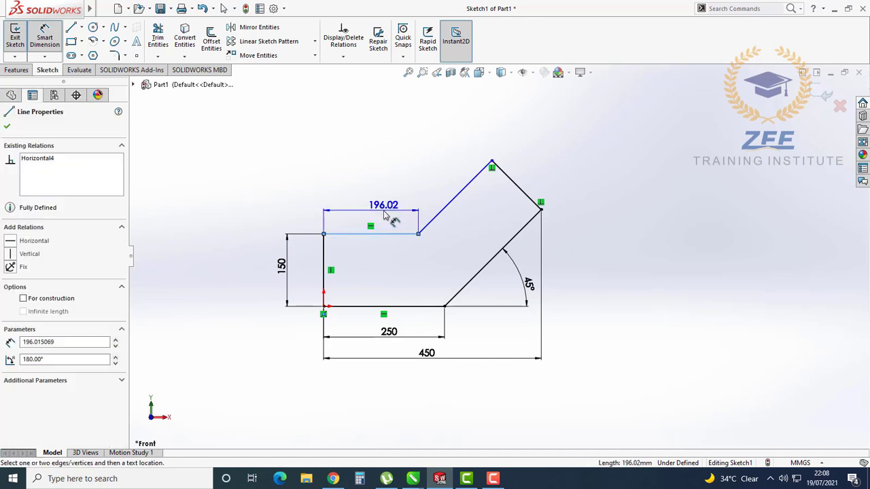
{"action": "left_click", "coordinate": [388, 216]}
{"action": "type", "text": "200"}
{"action": "key", "text": "Return"}
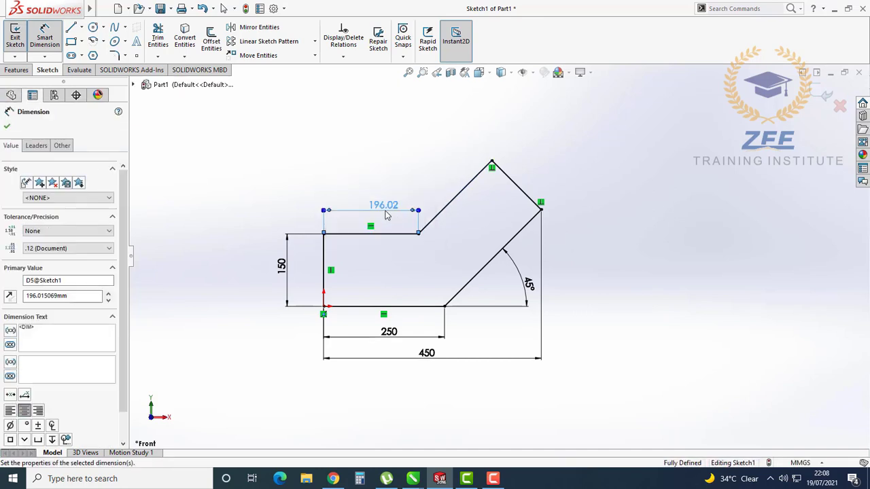
{"action": "left_click", "coordinate": [414, 271]}
{"action": "scroll", "coordinate": [419, 279], "scroll_direction": "up", "scroll_amount": 2}
{"action": "scroll", "coordinate": [450, 243], "scroll_direction": "down", "scroll_amount": 3}
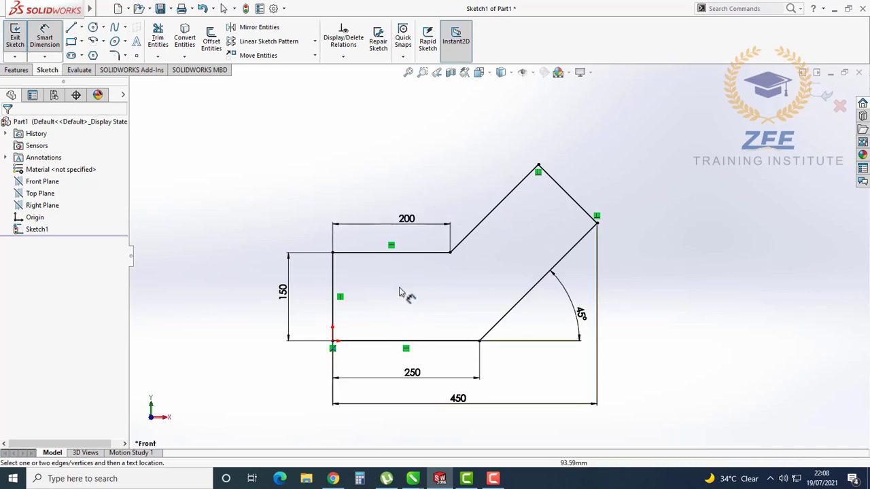
{"action": "scroll", "coordinate": [518, 286], "scroll_direction": "up", "scroll_amount": 1}
{"action": "scroll", "coordinate": [518, 272], "scroll_direction": "down", "scroll_amount": 2}
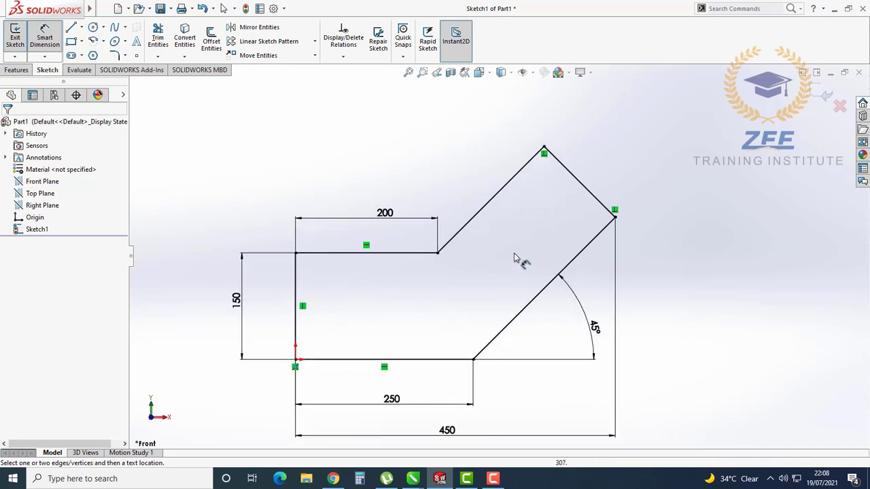
{"action": "scroll", "coordinate": [506, 265], "scroll_direction": "up", "scroll_amount": 2}
{"action": "scroll", "coordinate": [483, 275], "scroll_direction": "down", "scroll_amount": 2}
{"action": "scroll", "coordinate": [480, 279], "scroll_direction": "up", "scroll_amount": 2}
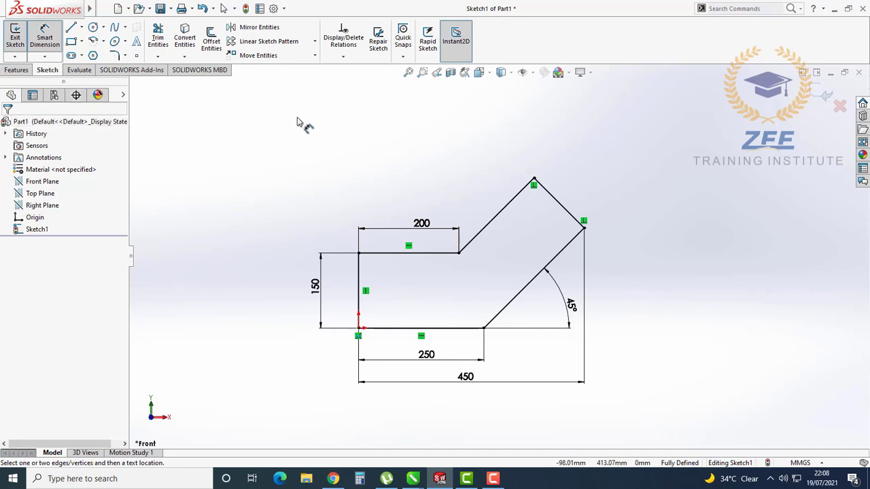
Add a horizontal dimension from the left vertical line to the topmost corner of the profile, leaving the dimension driving.
{"action": "left_click", "coordinate": [360, 284]}
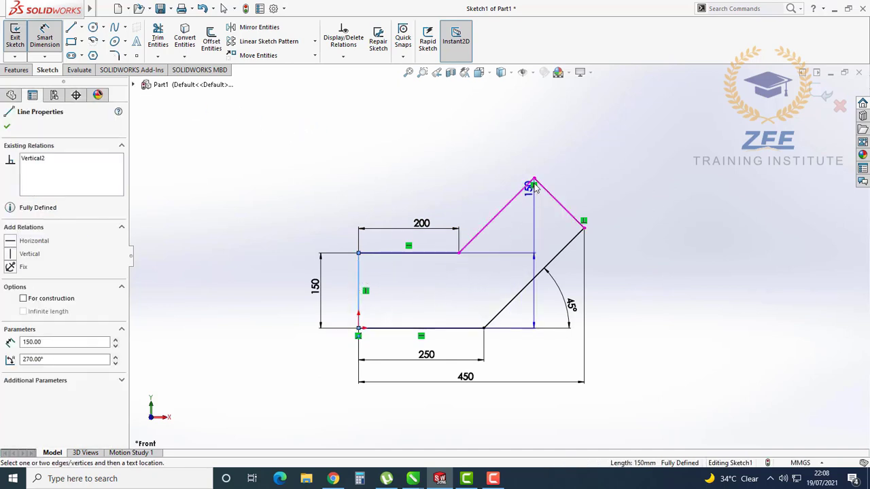
{"action": "left_click", "coordinate": [534, 179]}
{"action": "left_click", "coordinate": [460, 158]}
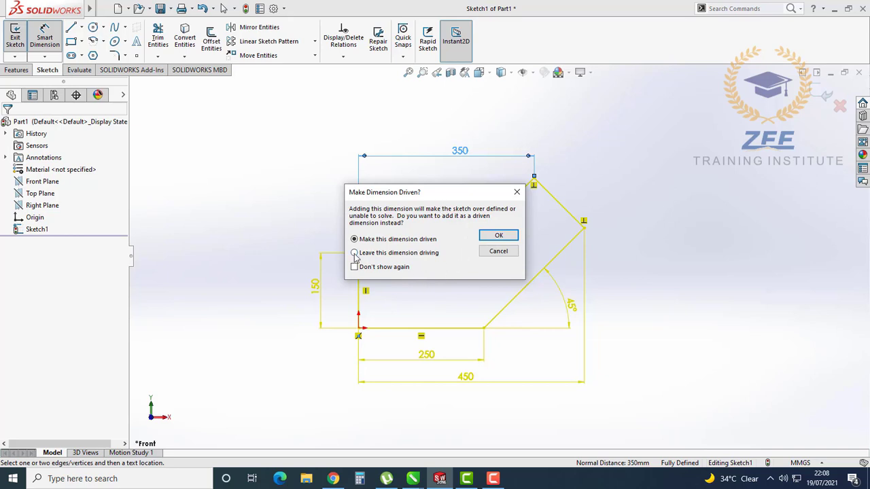
{"action": "left_click", "coordinate": [496, 237]}
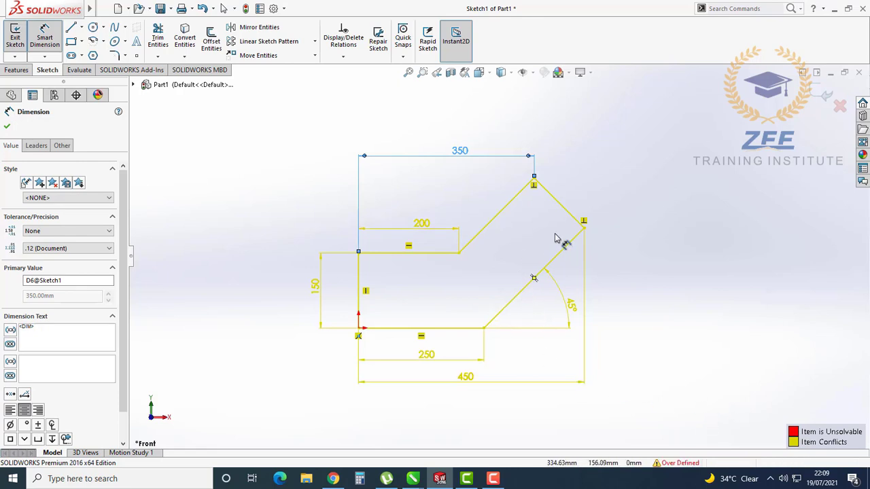
Delete the conflicting horizontal dimension between the left vertical line and the topmost corner.
{"action": "left_click", "coordinate": [679, 248]}
{"action": "left_click", "coordinate": [474, 159]}
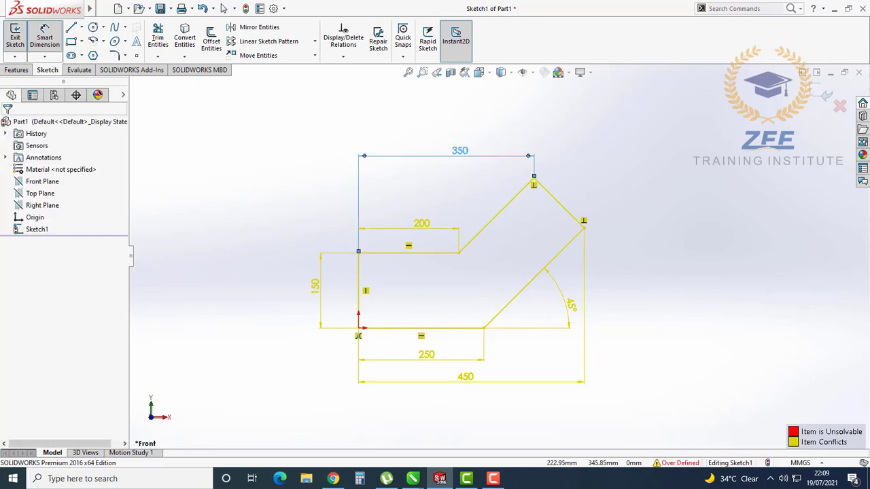
{"action": "key", "text": "Delete"}
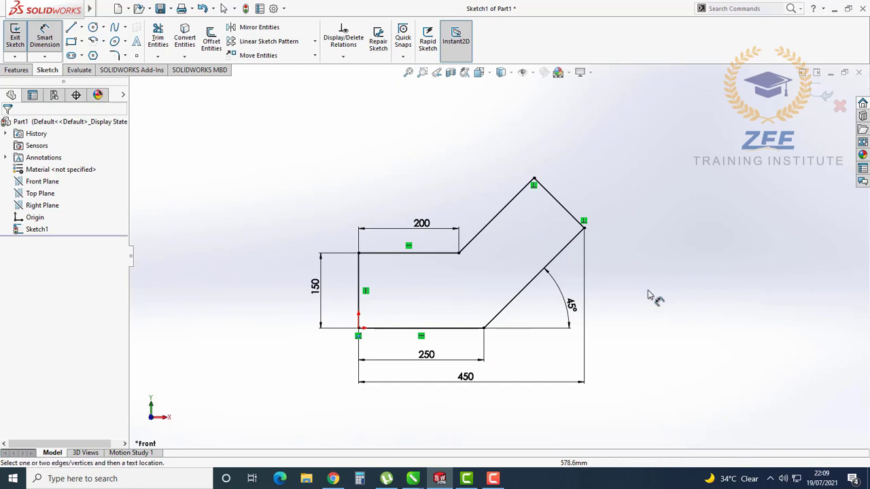
{"action": "scroll", "coordinate": [647, 297], "scroll_direction": "up", "scroll_amount": 1}
{"action": "scroll", "coordinate": [645, 301], "scroll_direction": "down", "scroll_amount": 1}
{"action": "scroll", "coordinate": [392, 273], "scroll_direction": "up", "scroll_amount": 2}
{"action": "scroll", "coordinate": [391, 262], "scroll_direction": "down", "scroll_amount": 1}
{"action": "scroll", "coordinate": [491, 306], "scroll_direction": "down", "scroll_amount": 1}
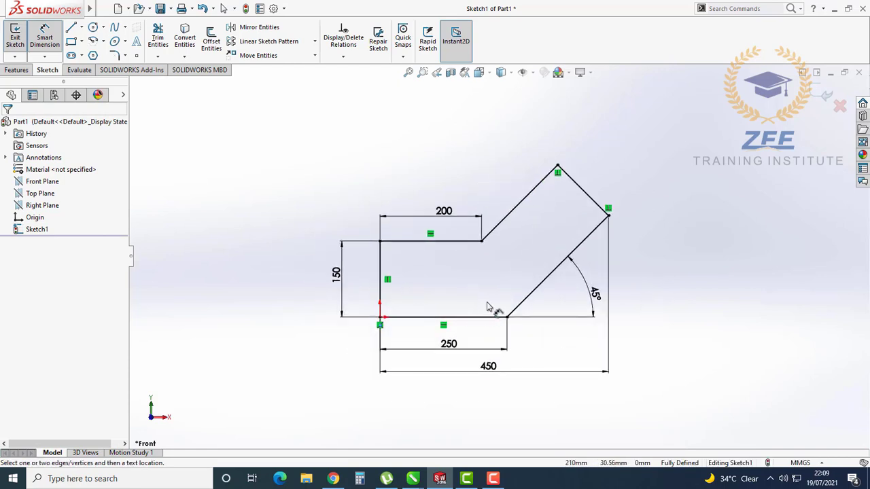
{"action": "scroll", "coordinate": [485, 246], "scroll_direction": "up", "scroll_amount": 1}
{"action": "scroll", "coordinate": [501, 278], "scroll_direction": "down", "scroll_amount": 1}
{"action": "scroll", "coordinate": [496, 281], "scroll_direction": "up", "scroll_amount": 1}
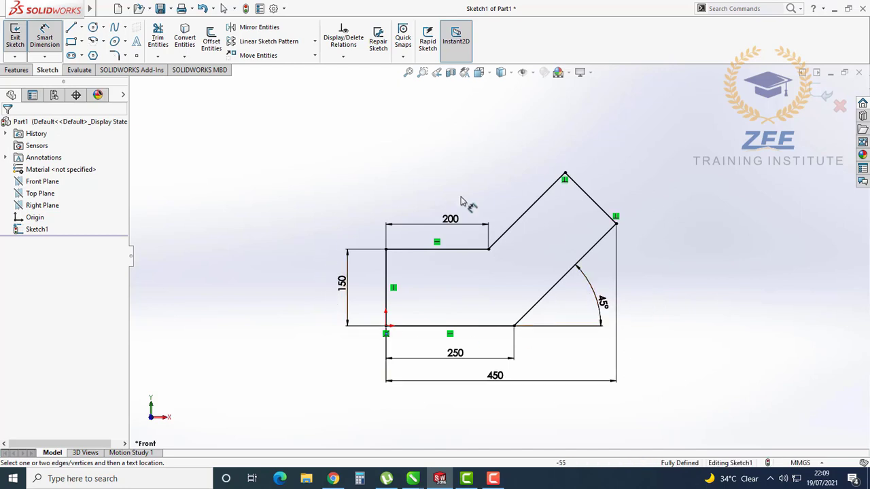
{"action": "left_click", "coordinate": [602, 306]}
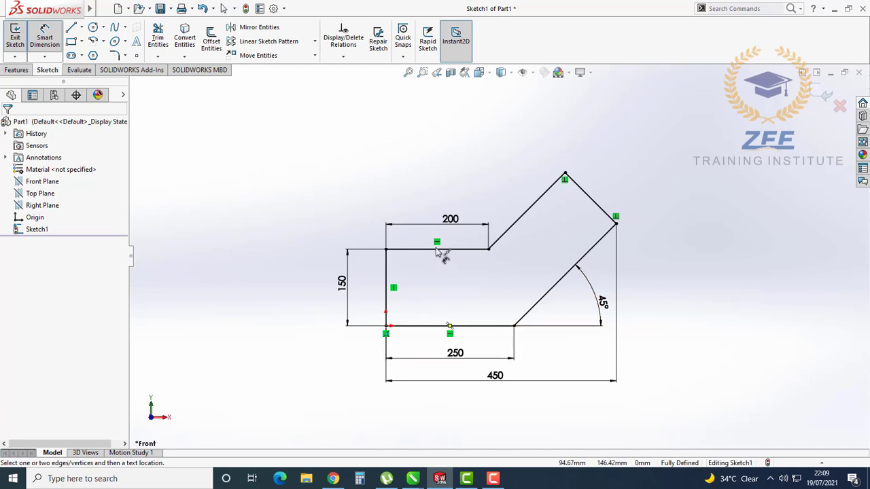
Change the left vertical line's dimension to 200 mm.
{"action": "double_click", "coordinate": [341, 285]}
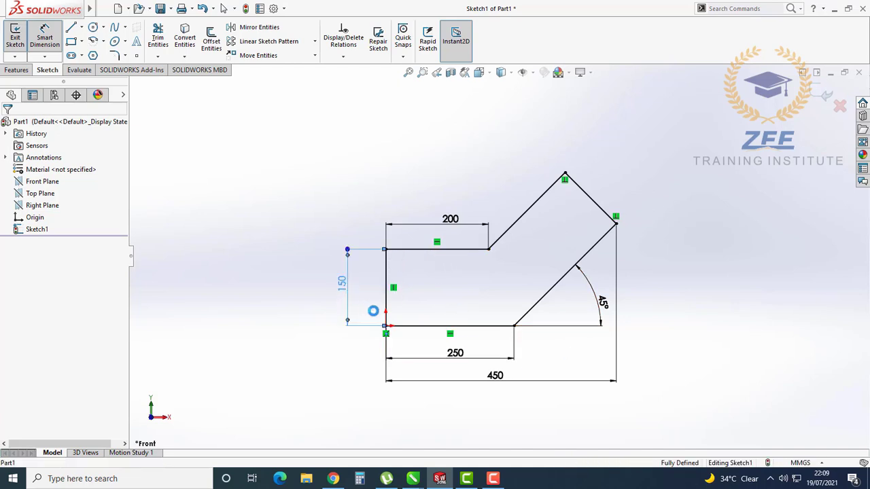
{"action": "type", "text": "200"}
{"action": "key", "text": "Return"}
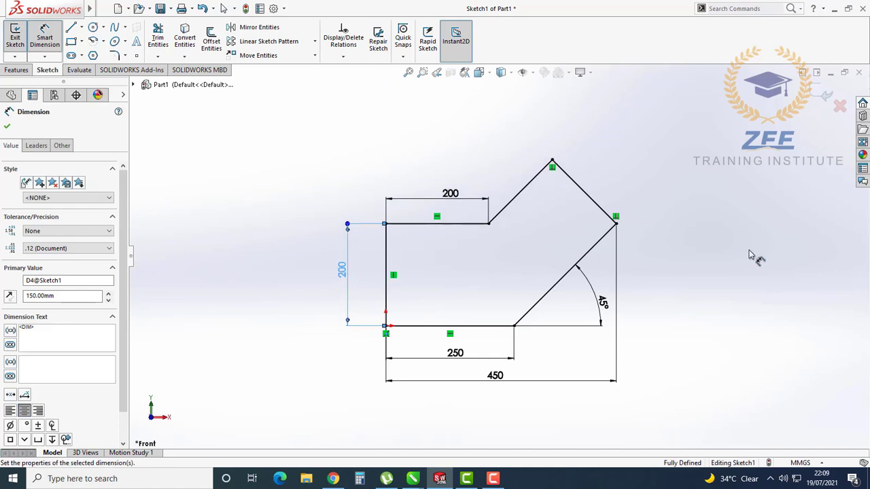
{"action": "left_click", "coordinate": [711, 254]}
{"action": "scroll", "coordinate": [649, 289], "scroll_direction": "up", "scroll_amount": 3}
{"action": "scroll", "coordinate": [512, 230], "scroll_direction": "down", "scroll_amount": 3}
{"action": "scroll", "coordinate": [509, 268], "scroll_direction": "up", "scroll_amount": 1}
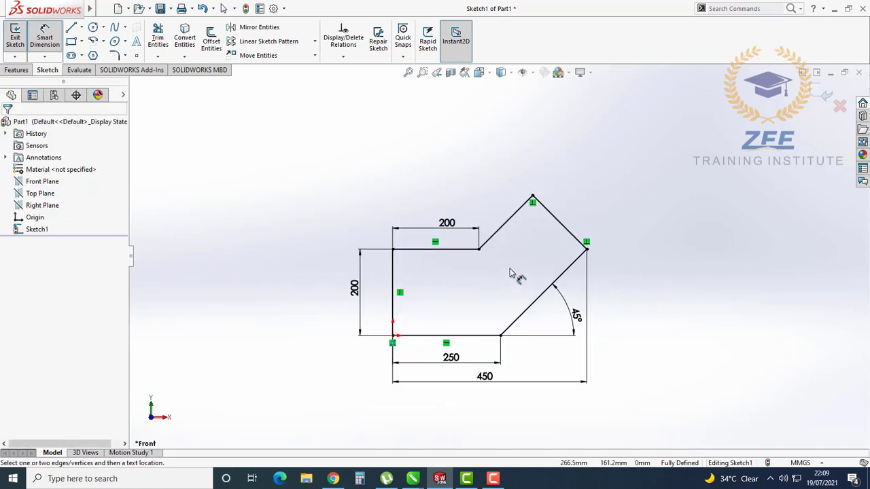
{"action": "scroll", "coordinate": [510, 274], "scroll_direction": "up", "scroll_amount": 3}
{"action": "scroll", "coordinate": [499, 284], "scroll_direction": "down", "scroll_amount": 3}
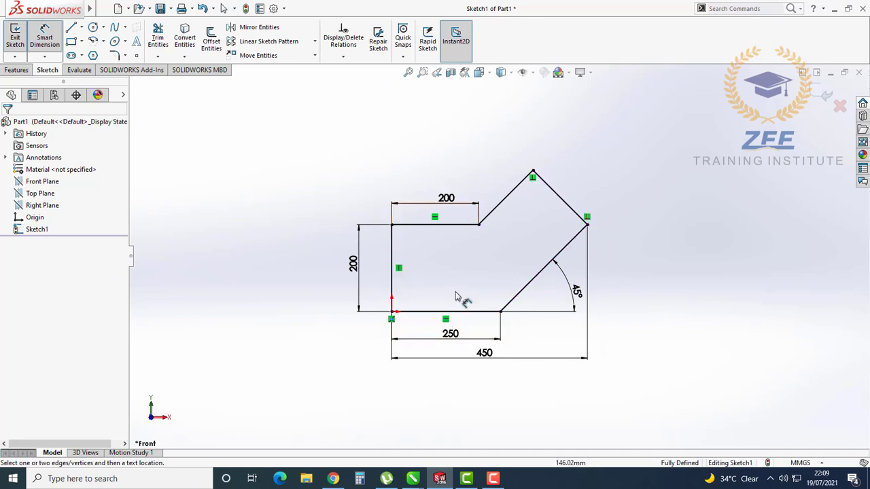
Re-enter 200 mm as the length dimension of the profile's upper horizontal line.
{"action": "left_click", "coordinate": [451, 201]}
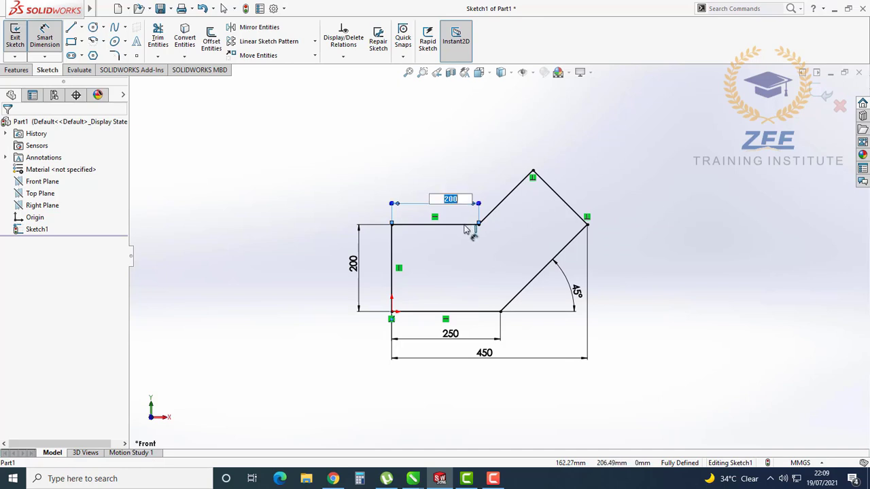
{"action": "key", "text": "BackSpace"}
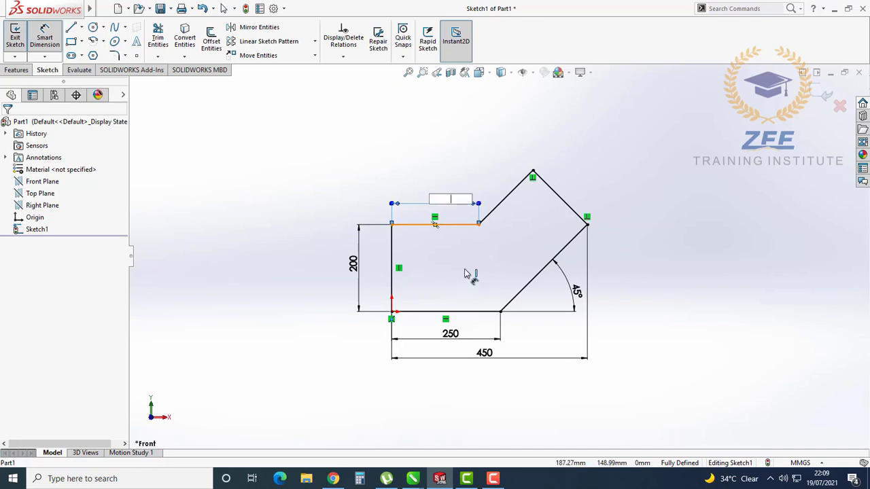
{"action": "type", "text": "200"}
{"action": "key", "text": "Return"}
{"action": "left_click", "coordinate": [449, 203]}
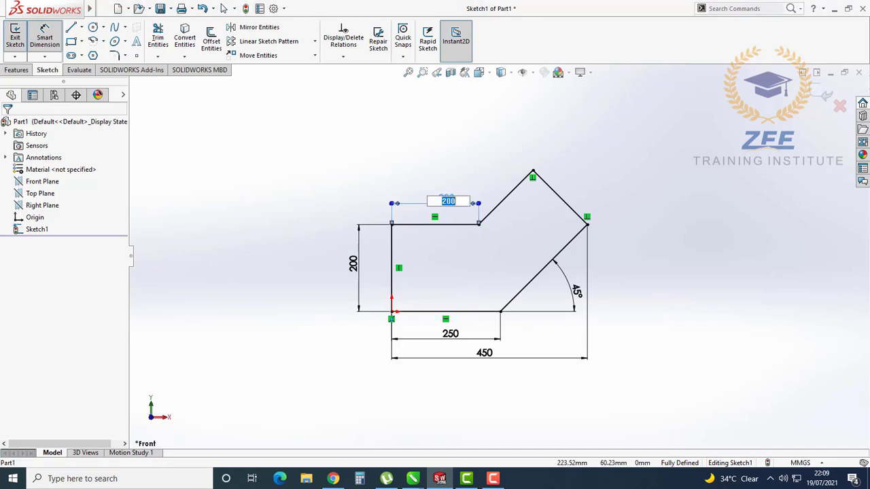
{"action": "key", "text": "Escape"}
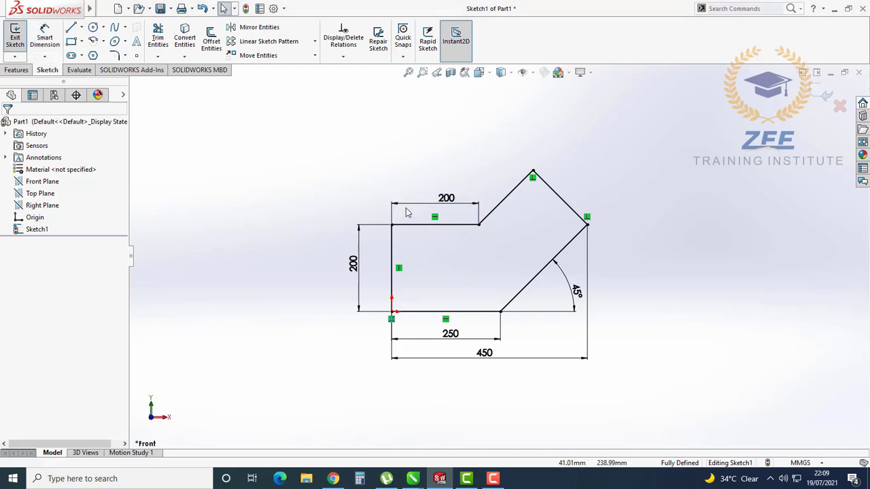
Delete the length dimension and the horizontal relation of the profile's upper horizontal line.
{"action": "left_click", "coordinate": [404, 204]}
{"action": "key", "text": "Delete"}
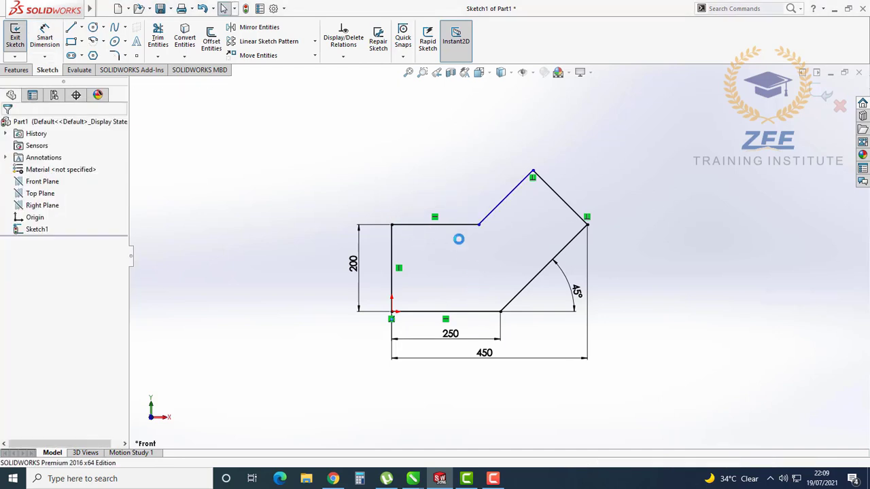
{"action": "left_click", "coordinate": [435, 216]}
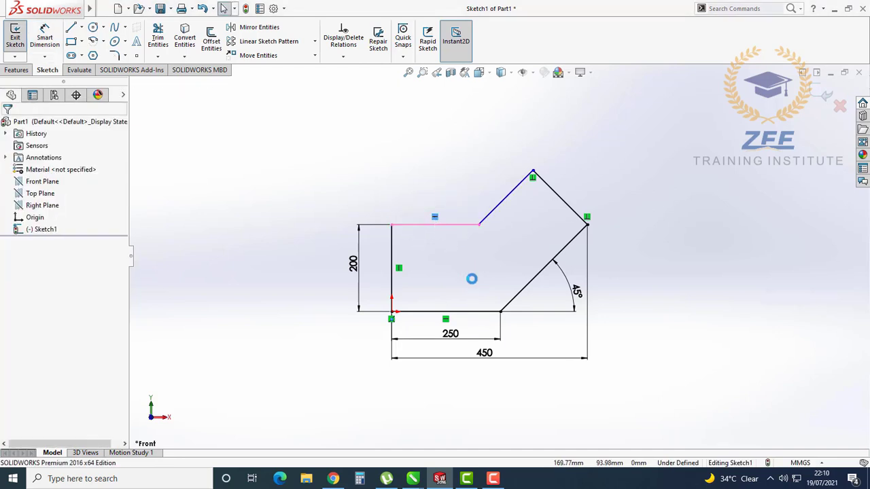
{"action": "key", "text": "Delete"}
Add an Equal relation between the profile's upper and lower horizontal lines.
{"action": "left_click", "coordinate": [451, 225]}
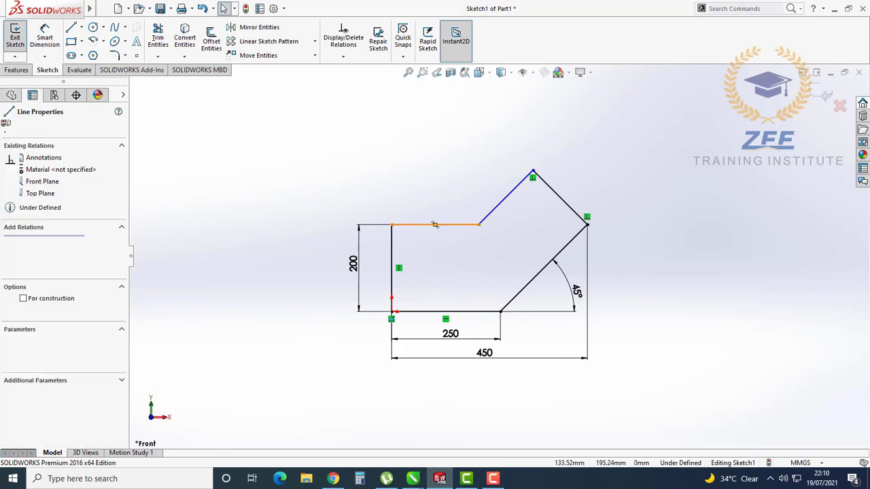
{"action": "left_click", "coordinate": [470, 313], "text": "ctrl"}
{"action": "left_click", "coordinate": [27, 367]}
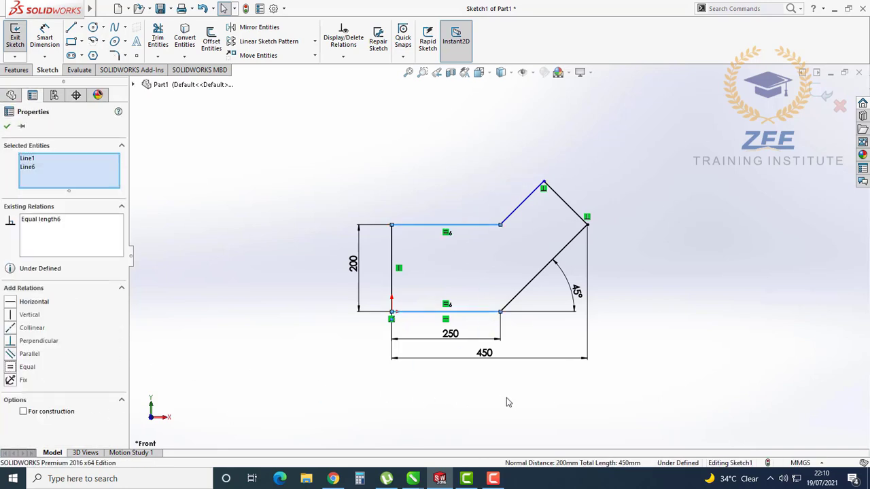
{"action": "left_click", "coordinate": [507, 398]}
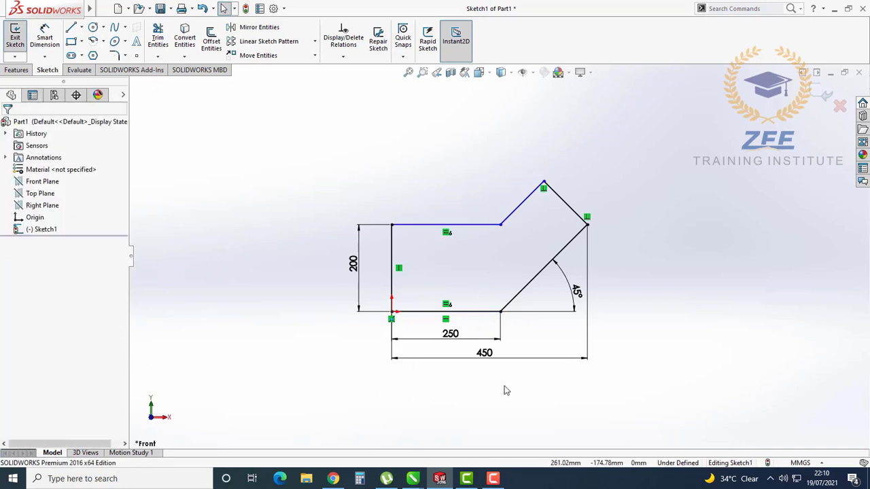
Add a Horizontal relation to the upper and lower lines of the profile and exit the sketch.
{"action": "left_click", "coordinate": [462, 225]}
{"action": "left_click", "coordinate": [462, 312], "text": "ctrl"}
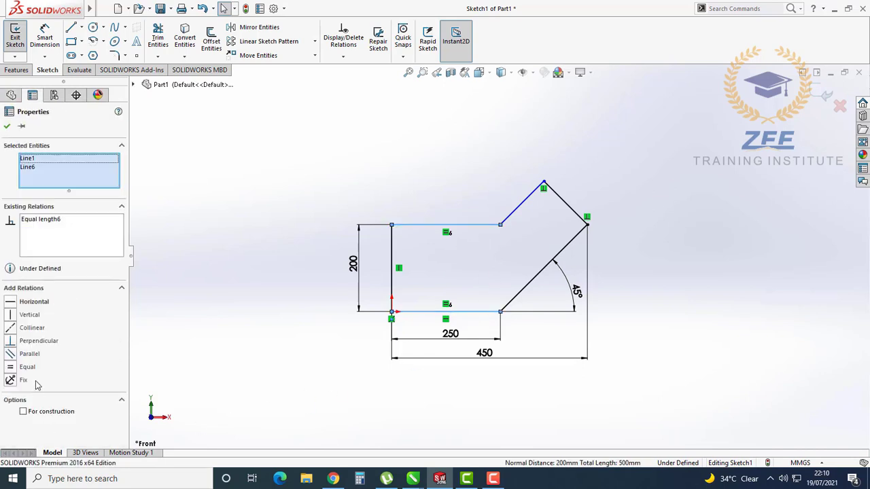
{"action": "left_click", "coordinate": [30, 302]}
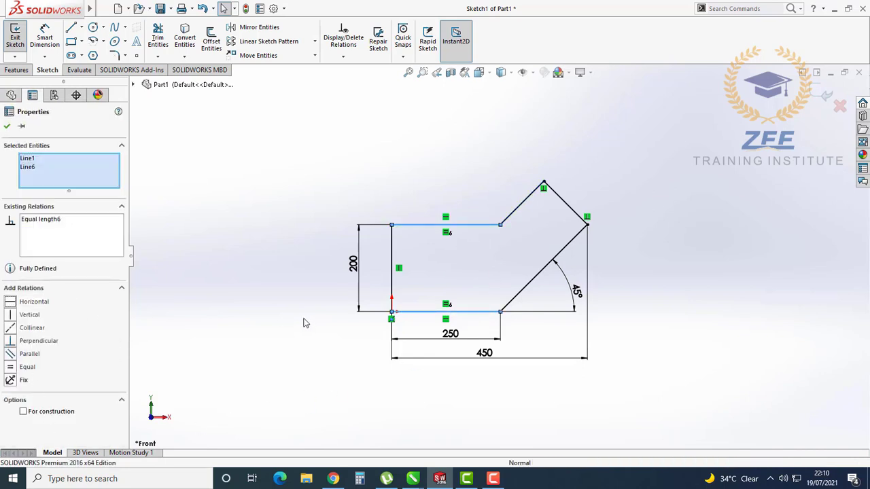
{"action": "left_click", "coordinate": [305, 322]}
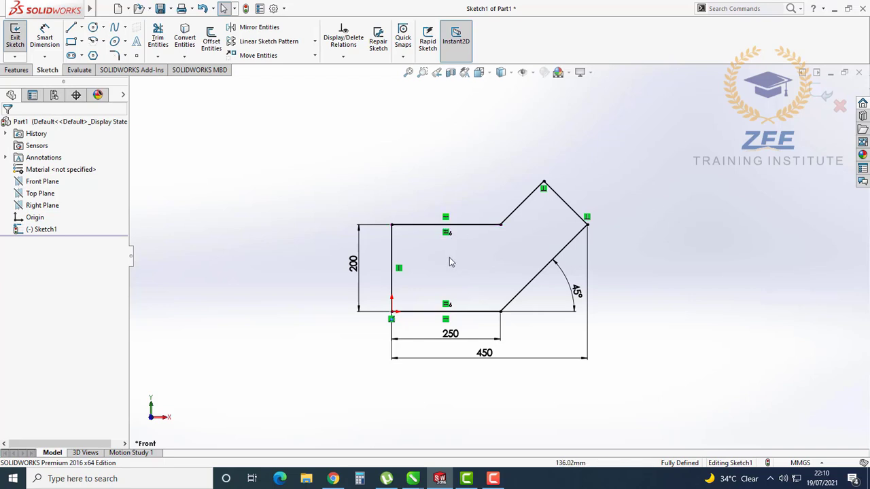
{"action": "scroll", "coordinate": [619, 352], "scroll_direction": "up", "scroll_amount": 1}
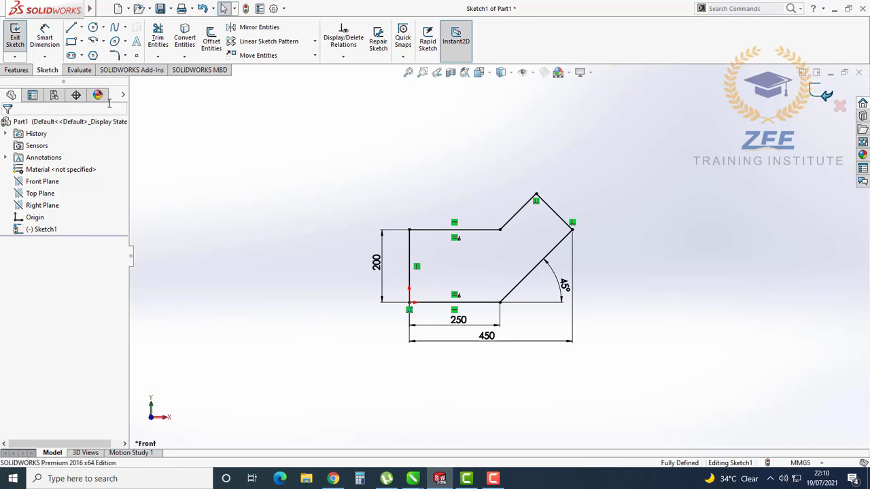
{"action": "left_click", "coordinate": [818, 94]}
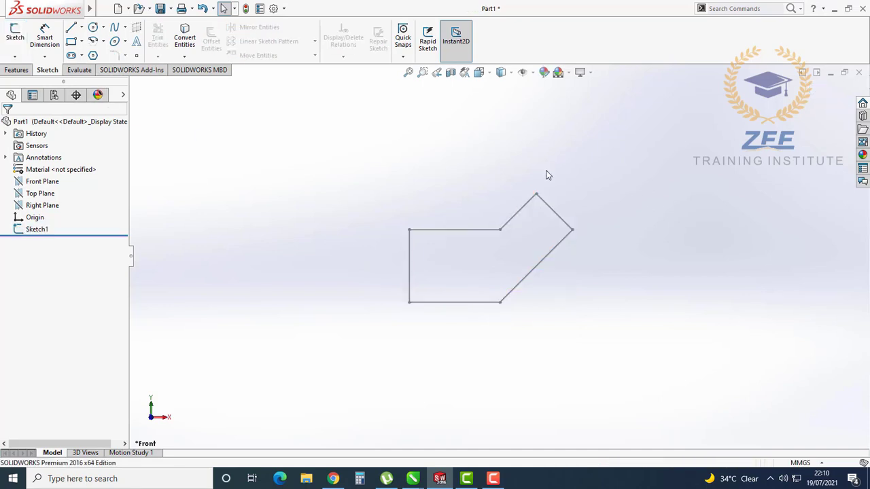
Start an Extruded Boss/Base from the closed sketch profile and pull its Blind depth in Direction 1 to about 224 mm.
{"action": "scroll", "coordinate": [489, 272], "scroll_direction": "up", "scroll_amount": 3}
{"action": "scroll", "coordinate": [489, 279], "scroll_direction": "down", "scroll_amount": 5}
{"action": "scroll", "coordinate": [500, 255], "scroll_direction": "up", "scroll_amount": 2}
{"action": "scroll", "coordinate": [506, 234], "scroll_direction": "down", "scroll_amount": 2}
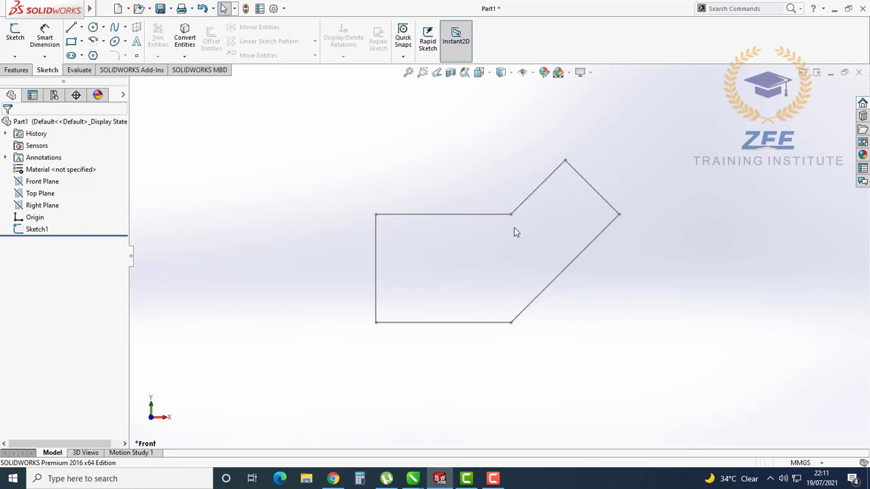
{"action": "mouse_move", "coordinate": [540, 231]}
{"action": "middle_mouse_down"}
{"action": "mouse_move", "coordinate": [487, 270]}
{"action": "mouse_move", "coordinate": [456, 270]}
{"action": "mouse_move", "coordinate": [558, 212]}
{"action": "mouse_move", "coordinate": [452, 262]}
{"action": "mouse_move", "coordinate": [509, 284]}
{"action": "mouse_move", "coordinate": [559, 245]}
{"action": "mouse_move", "coordinate": [400, 250]}
{"action": "middle_mouse_up"}
{"action": "left_click", "coordinate": [19, 73]}
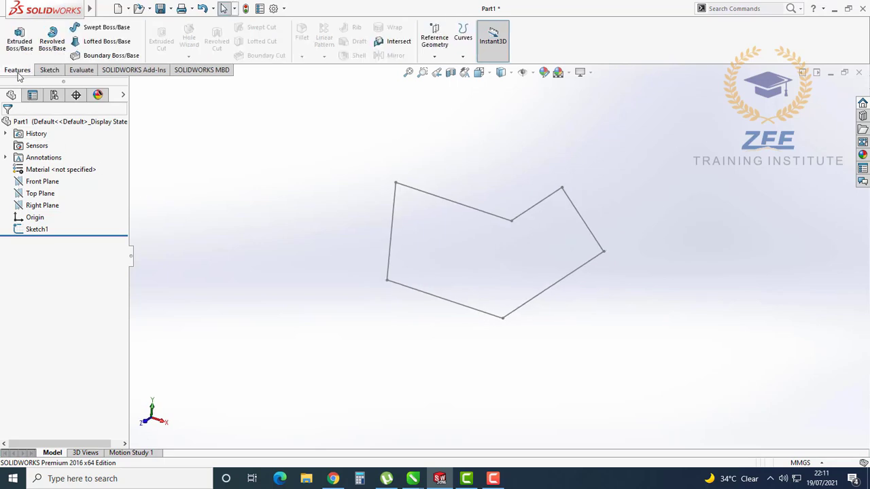
{"action": "mouse_move", "coordinate": [522, 194]}
{"action": "middle_mouse_down"}
{"action": "mouse_move", "coordinate": [501, 210]}
{"action": "mouse_move", "coordinate": [514, 227]}
{"action": "middle_mouse_up"}
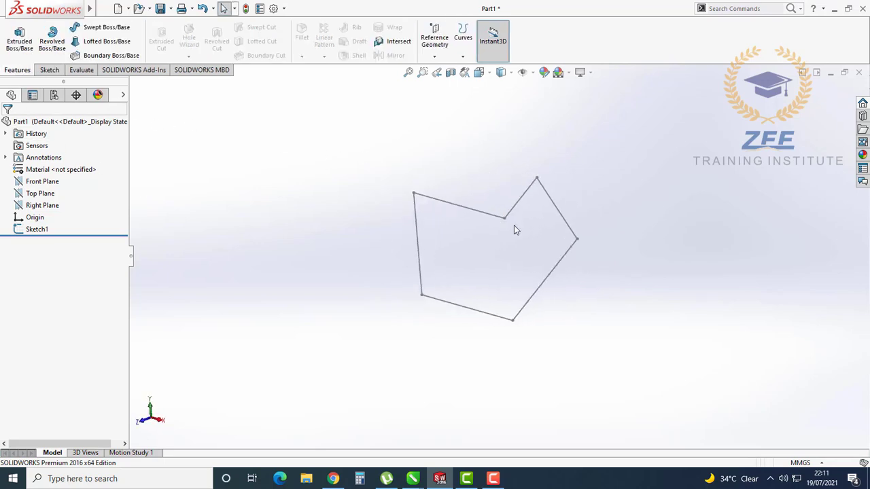
{"action": "left_click", "coordinate": [9, 51]}
{"action": "left_click", "coordinate": [481, 212]}
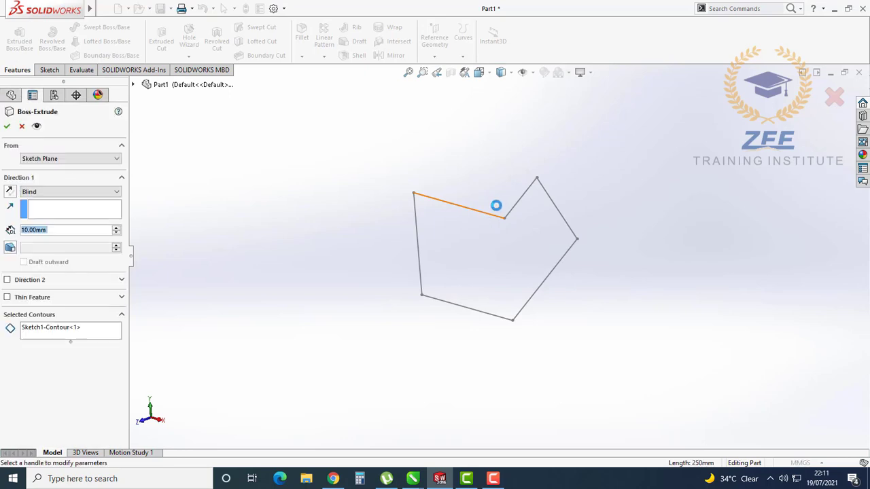
{"action": "left_click_drag", "start_coordinate": [487, 250], "coordinate": [376, 289]}
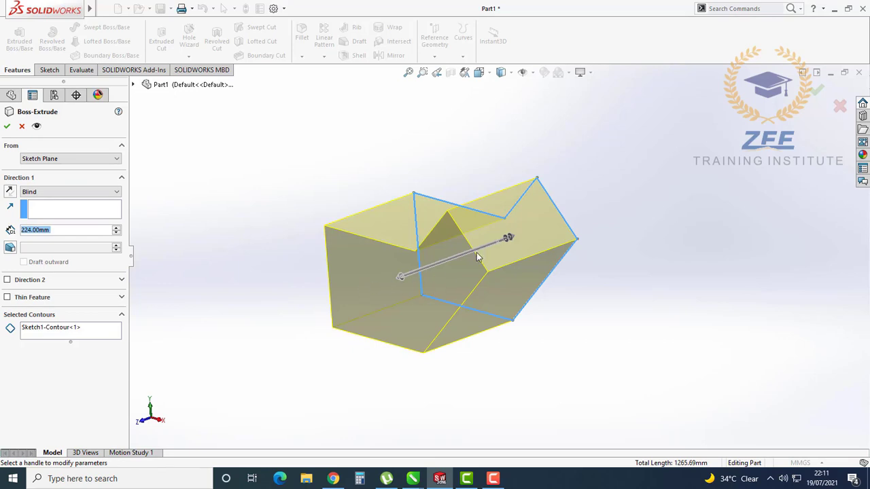
Enable Direction 2 with a Blind depth of 10 mm and complete the boss extrusion.
{"action": "left_click_drag", "start_coordinate": [63, 231], "coordinate": [3, 237]}
{"action": "left_click", "coordinate": [10, 240]}
{"action": "left_click", "coordinate": [7, 279]}
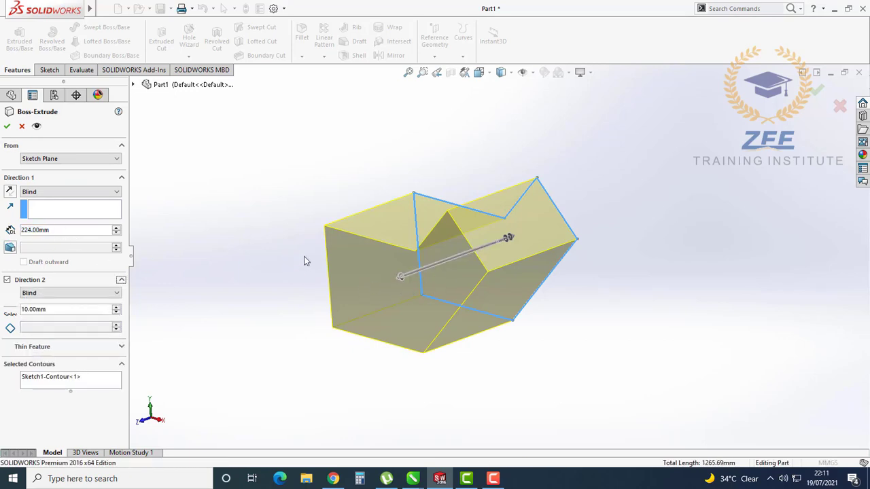
{"action": "key", "text": "Return"}
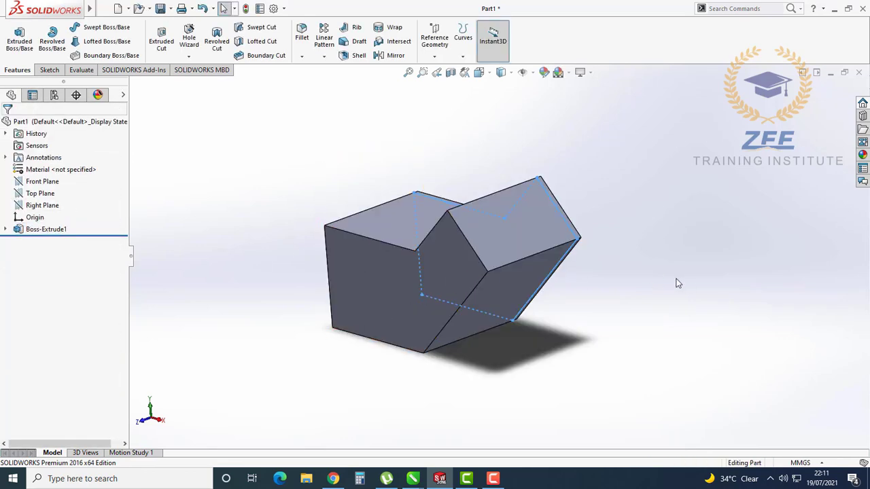
Inspect the extruded solid from different angles and open the view orientation selector.
{"action": "middle_click_drag", "start_coordinate": [469, 270], "coordinate": [513, 303]}
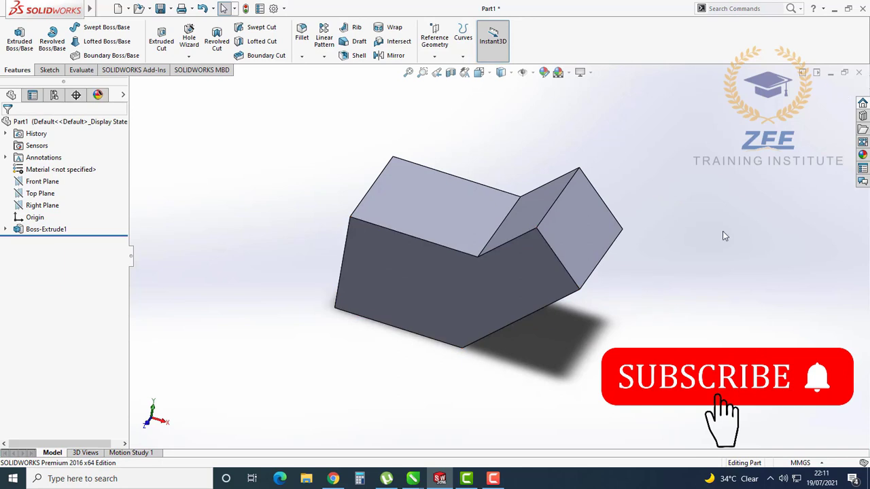
{"action": "middle_click_drag", "start_coordinate": [504, 203], "coordinate": [475, 151]}
{"action": "left_click", "coordinate": [479, 72]}
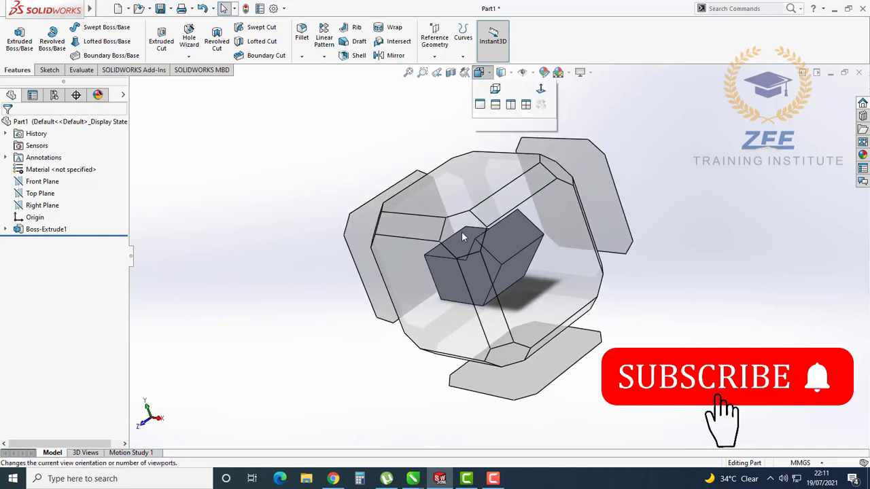